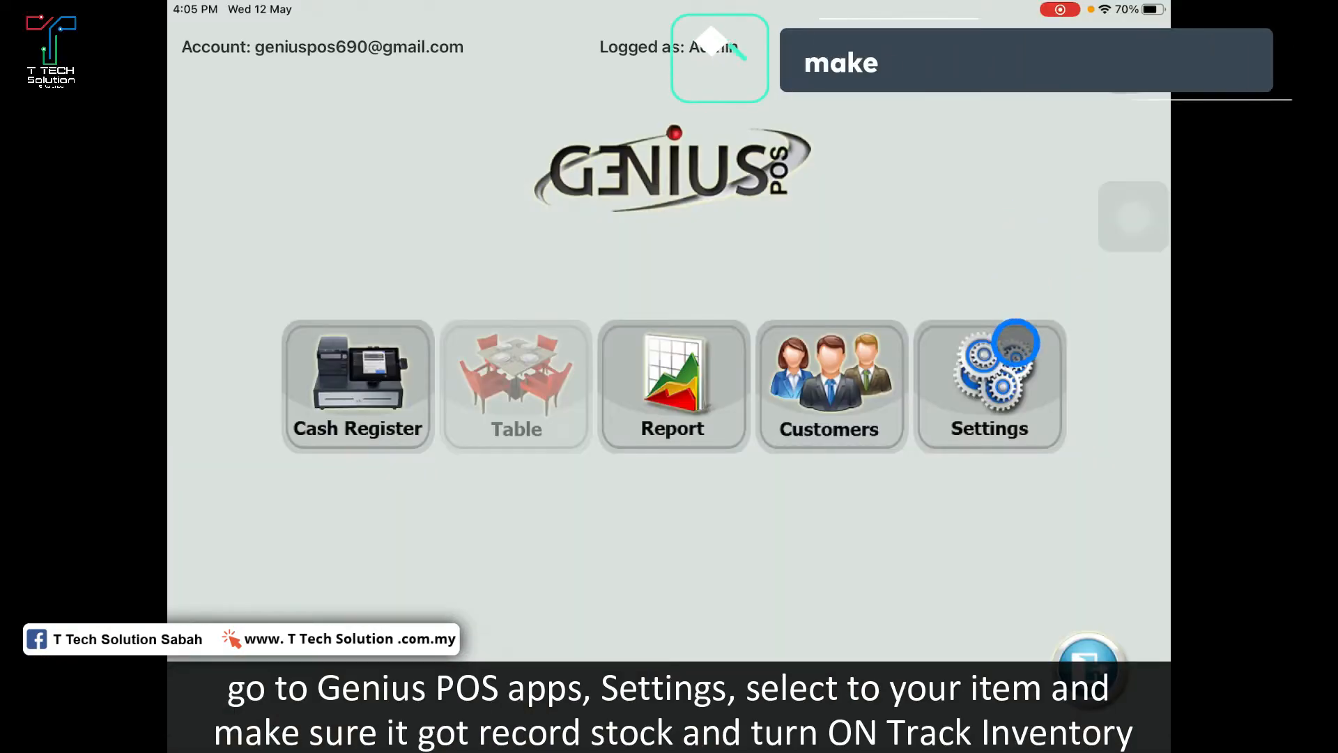
Check in Settings > Add Item/Combo that iPhone 12 has Track Inventory turned on.
{"action": "left_click", "coordinate": [989, 386]}
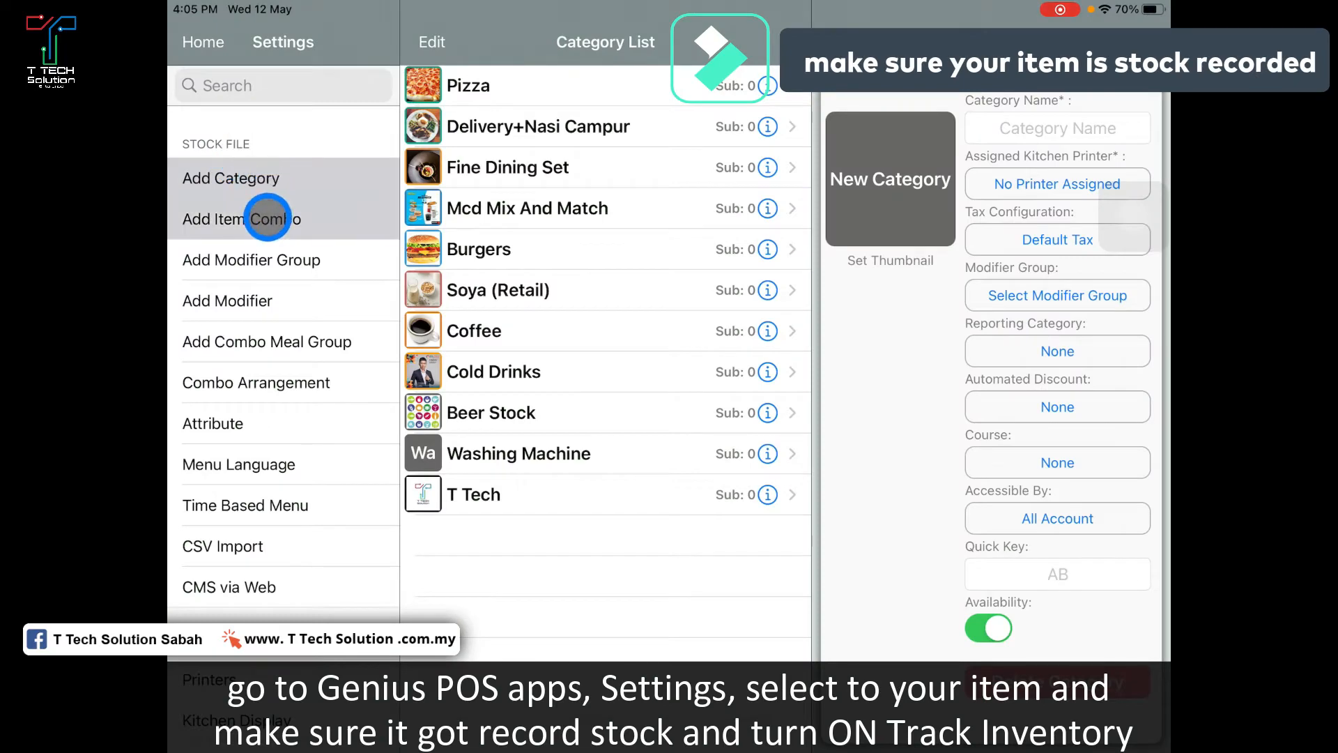
{"action": "left_click", "coordinate": [242, 218]}
{"action": "left_click", "coordinate": [502, 168]}
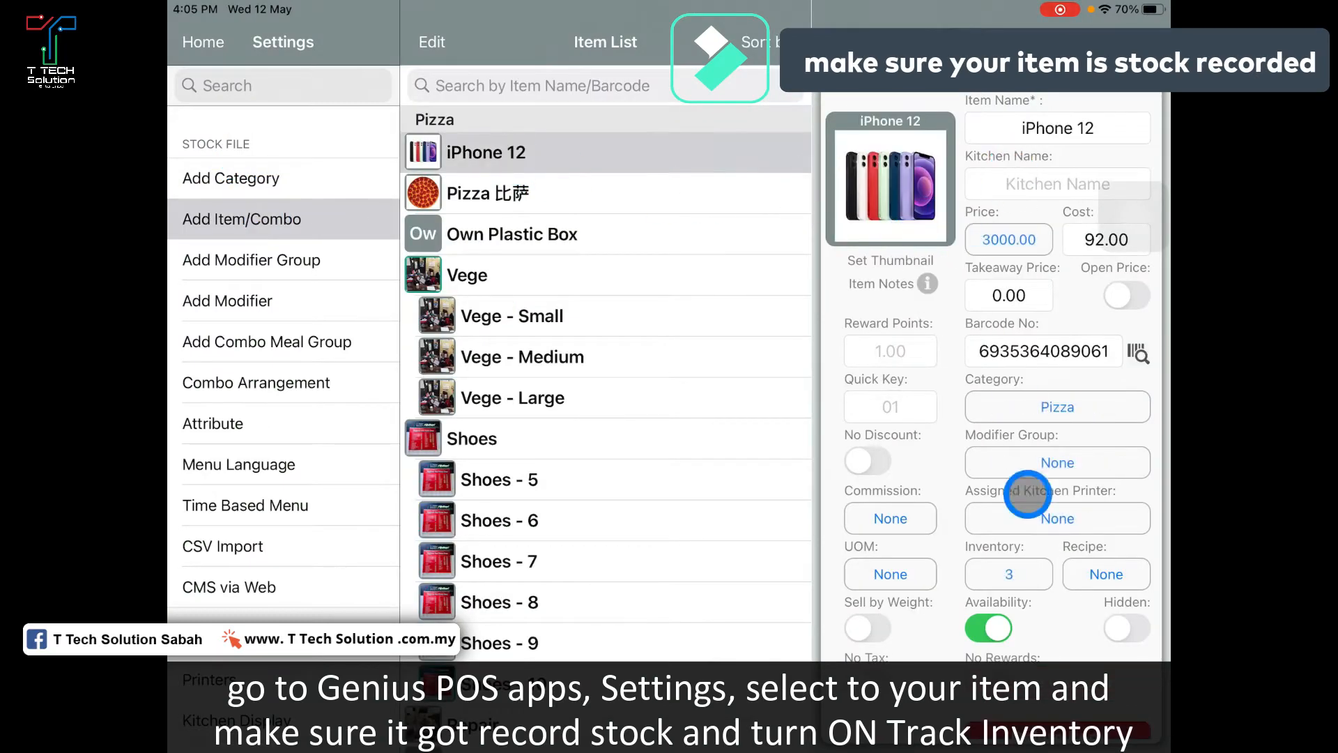
{"action": "left_click", "coordinate": [1013, 574]}
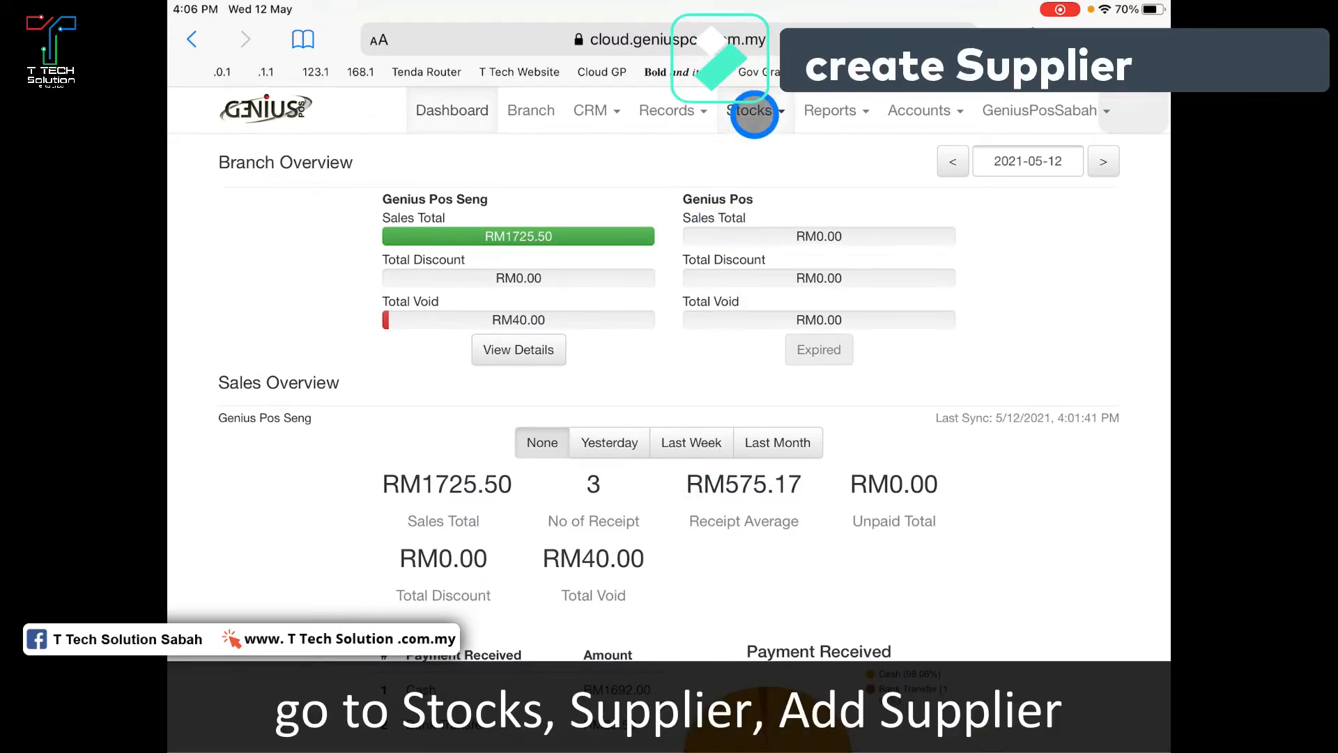
{"action": "left_click", "coordinate": [754, 113]}
{"action": "left_click", "coordinate": [691, 345]}
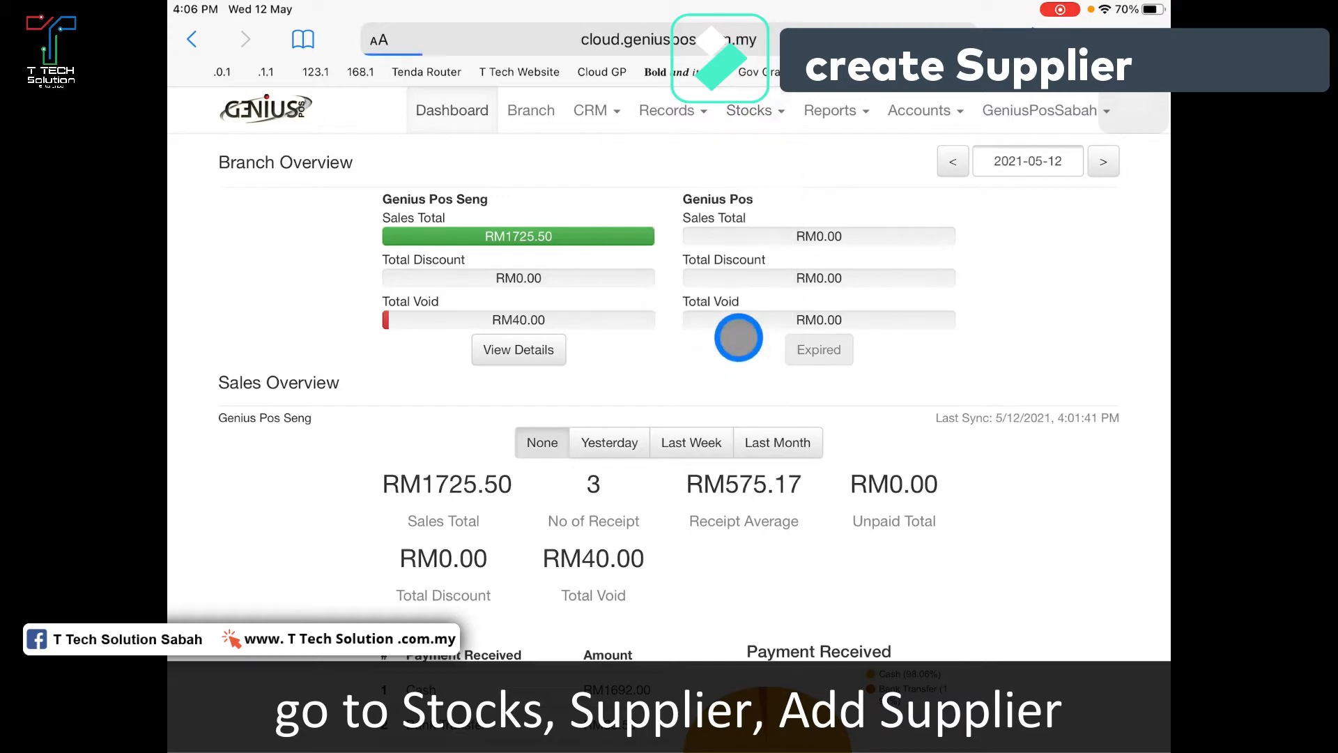
{"action": "scroll", "coordinate": [670, 419], "scroll_direction": "down", "scroll_amount": 2}
{"action": "scroll", "coordinate": [670, 419], "scroll_direction": "up", "scroll_amount": 2}
{"action": "scroll", "coordinate": [669, 418], "scroll_direction": "down", "scroll_amount": 1}
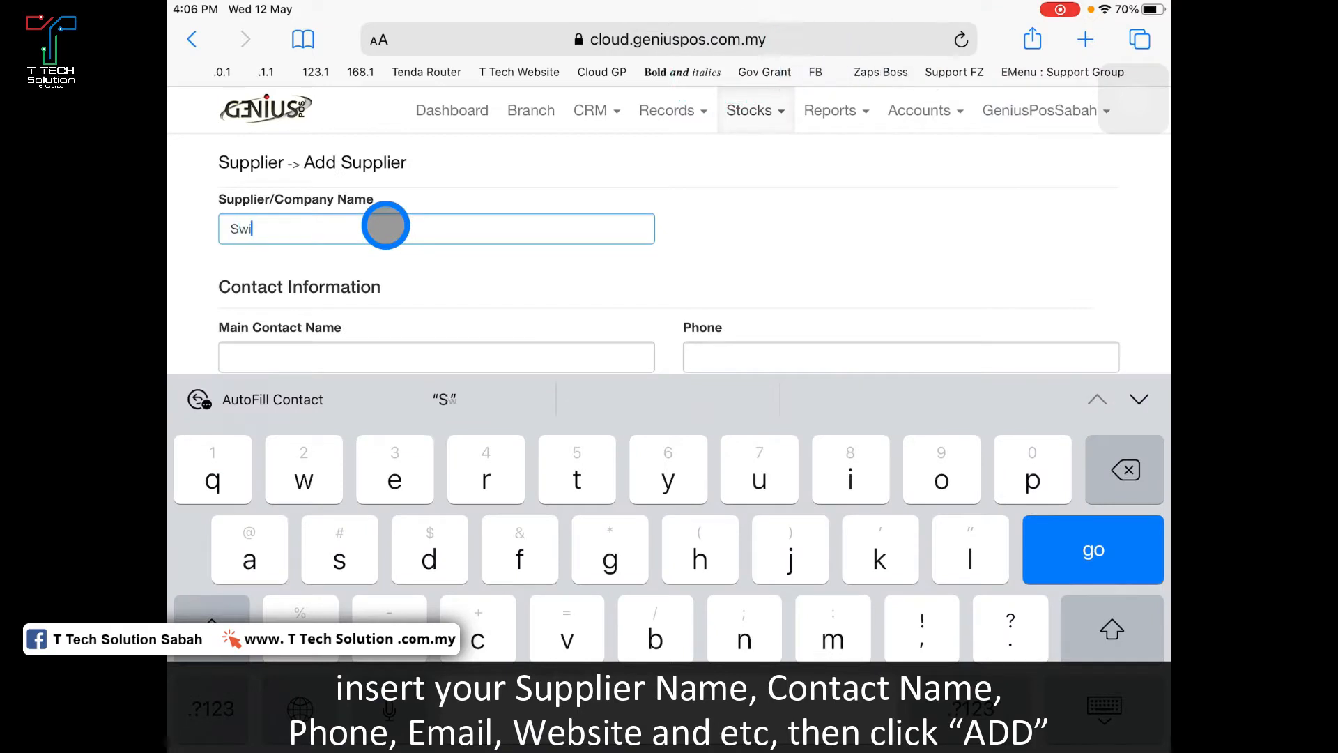
{"action": "type", "text": "tch"}
{"action": "left_click", "coordinate": [373, 357]}
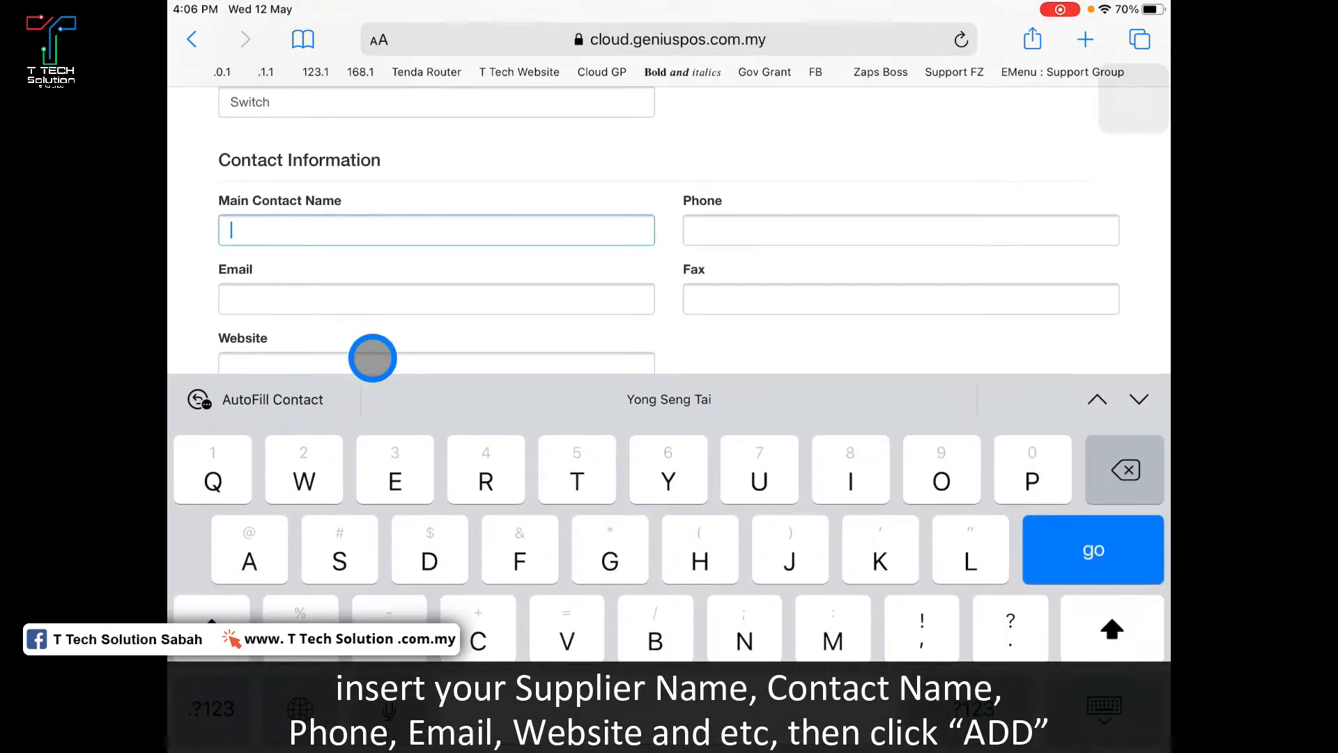
{"action": "type", "text": "Aaron"}
{"action": "left_click", "coordinate": [845, 230]}
{"action": "type", "text": "1234567890"}
{"action": "left_click", "coordinate": [610, 300]}
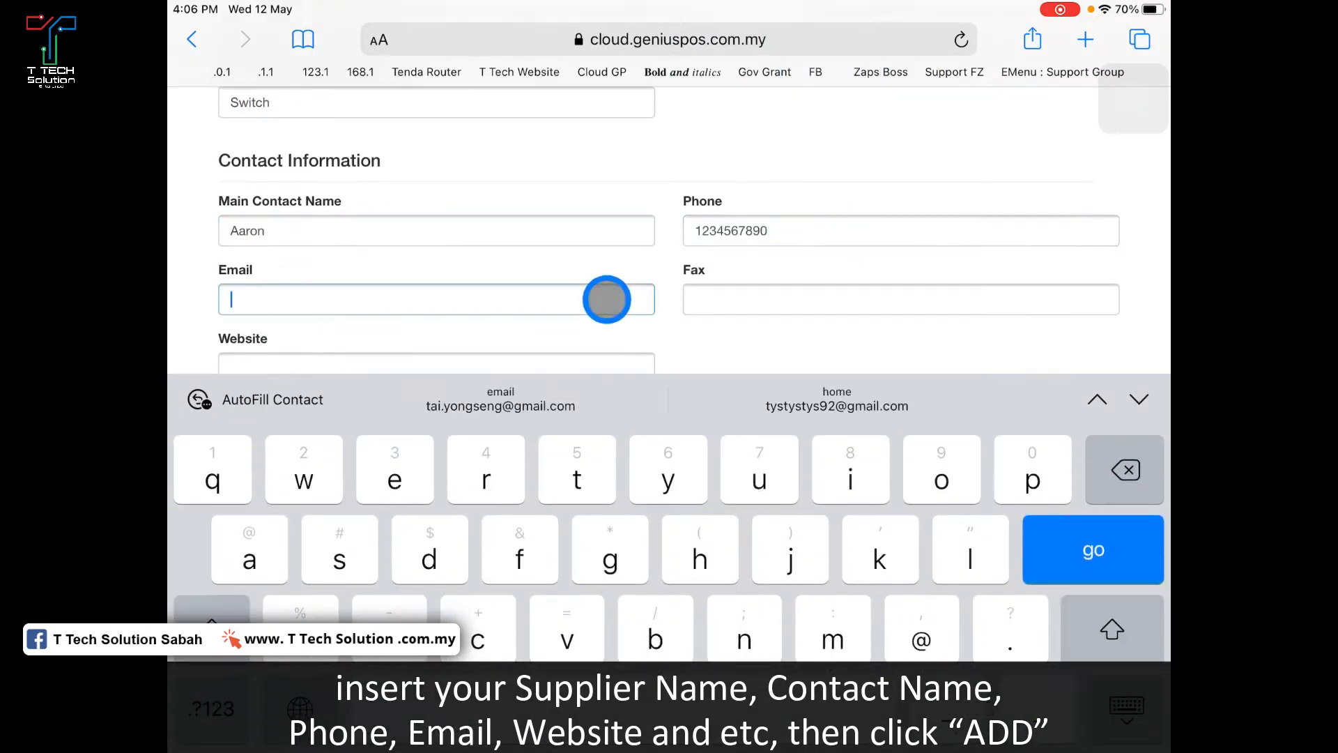
{"action": "scroll", "coordinate": [420, 390], "scroll_direction": "down", "scroll_amount": 2}
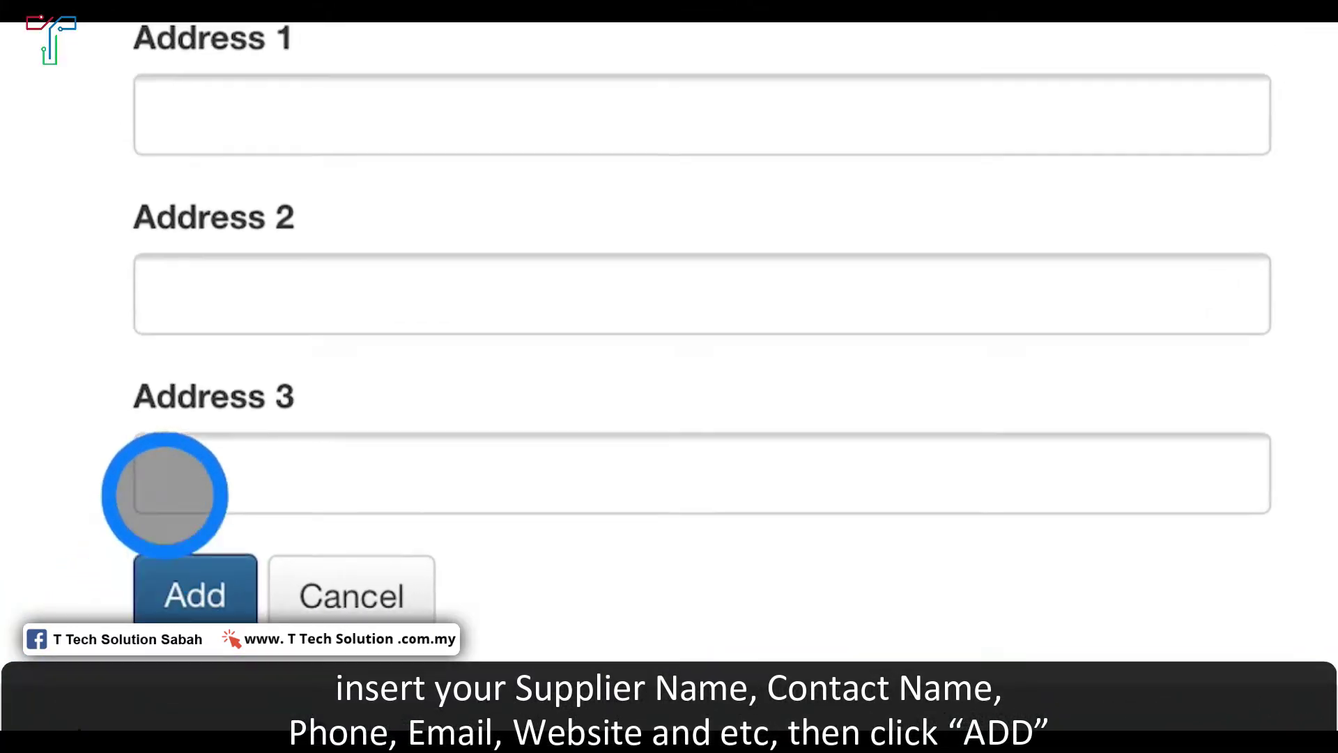
{"action": "left_click", "coordinate": [115, 583]}
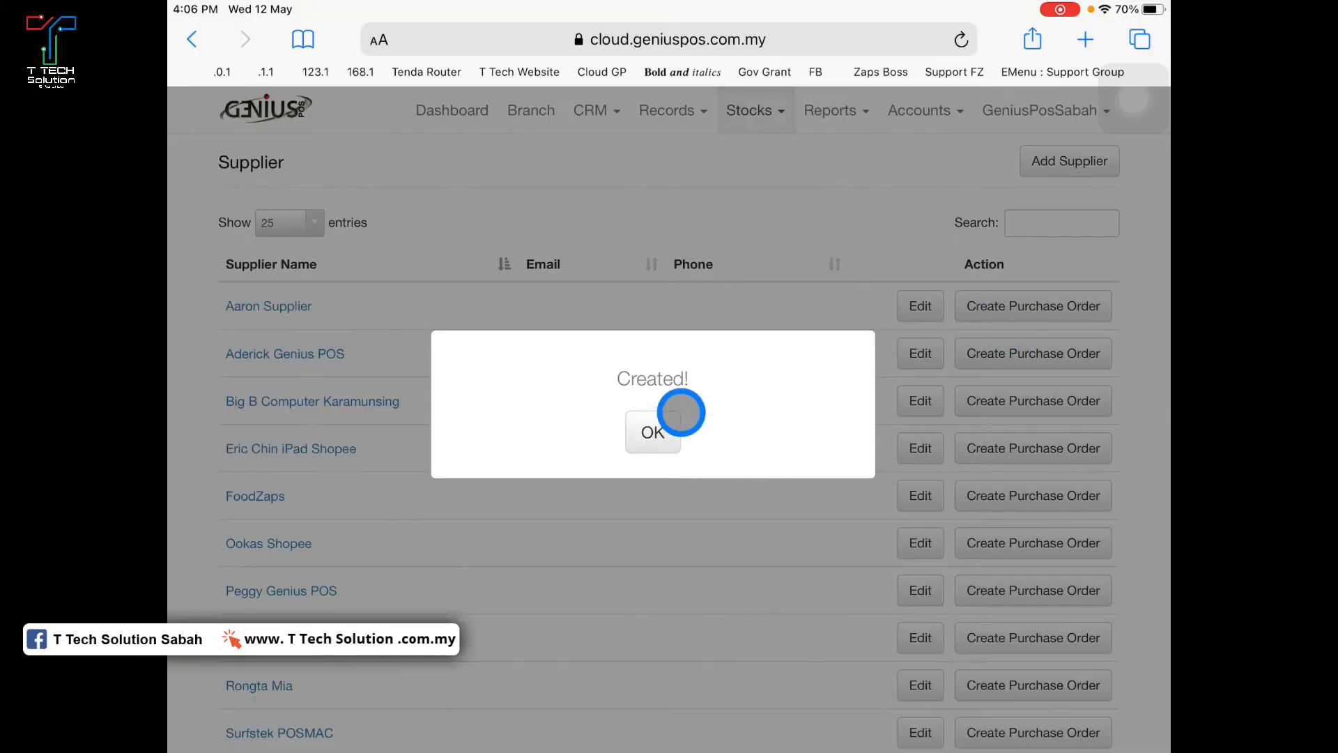
{"action": "left_click", "coordinate": [639, 438]}
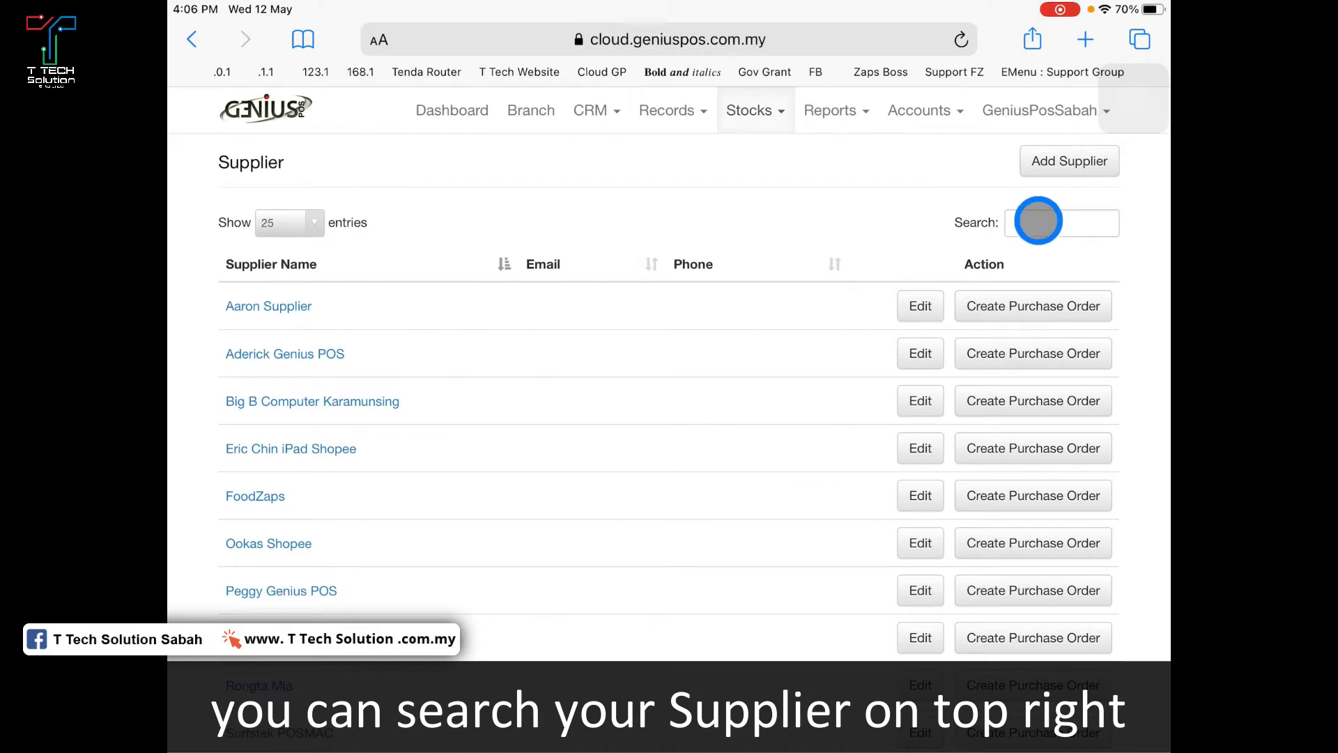
Search the supplier list for 'Swi' to confirm Switch appears.
{"action": "left_click", "coordinate": [1041, 220]}
{"action": "type", "text": "Swi"}
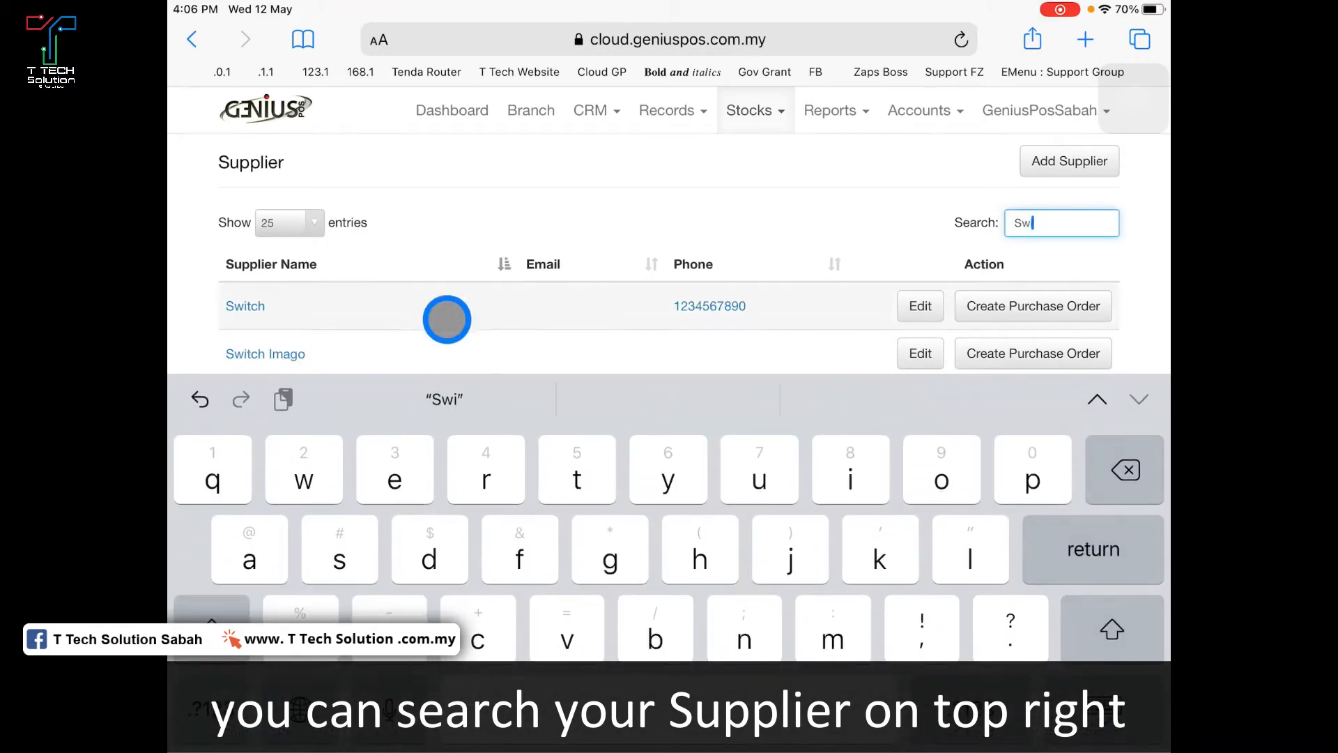
{"action": "left_click", "coordinate": [346, 319]}
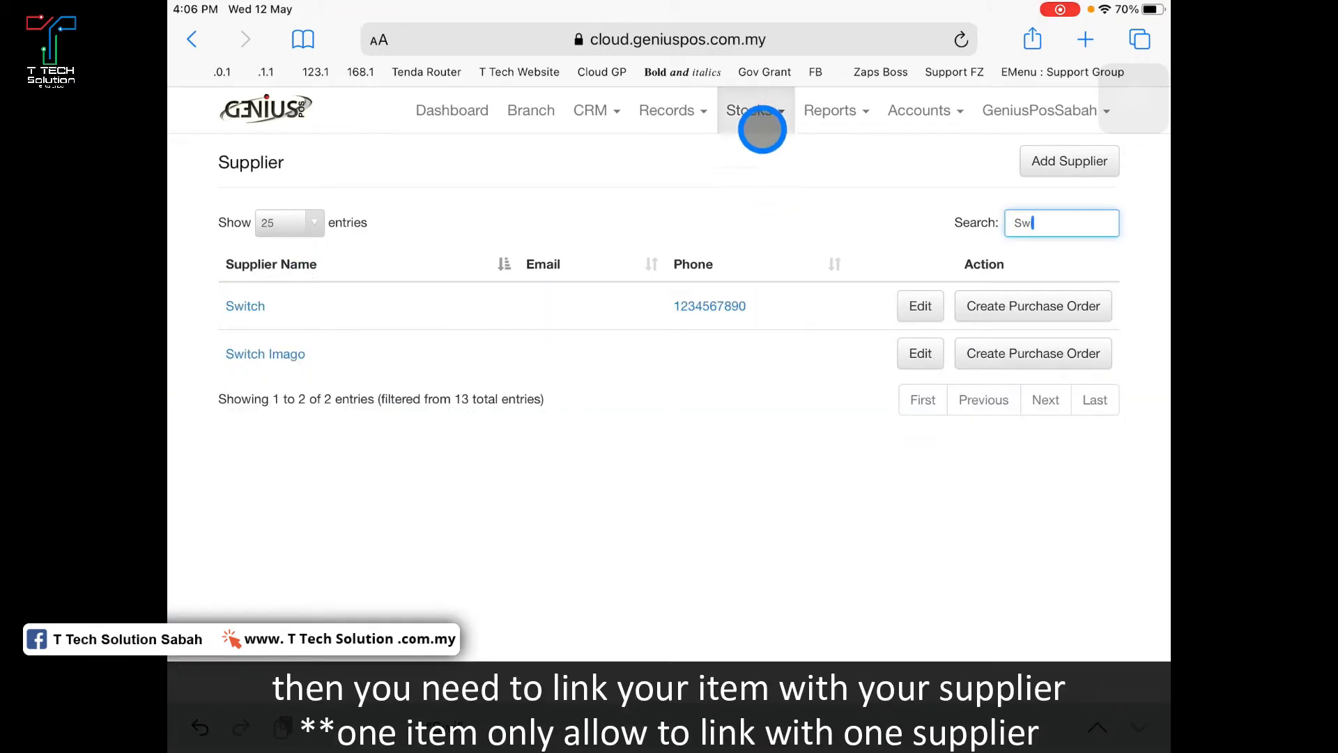
{"action": "left_click", "coordinate": [760, 117]}
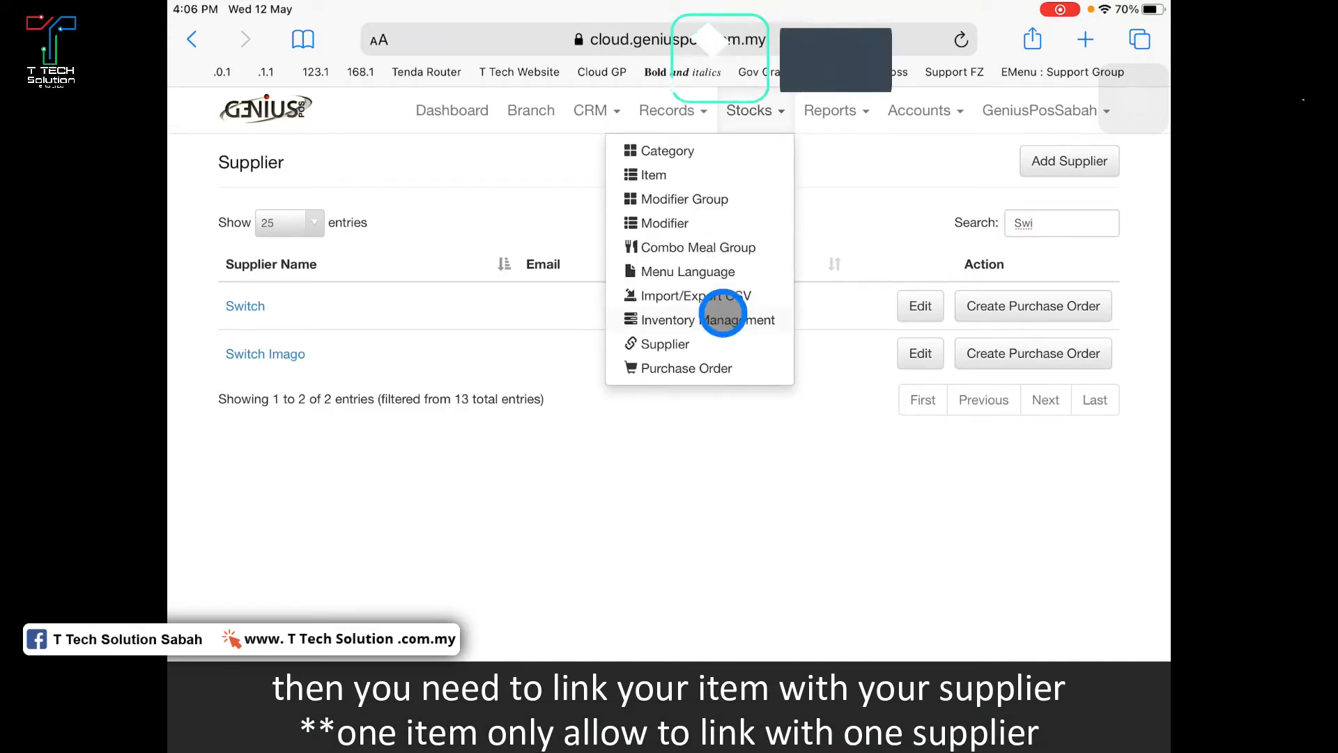
In Inventory Management, filter items to the Pizza group across all suppliers.
{"action": "left_click", "coordinate": [729, 320]}
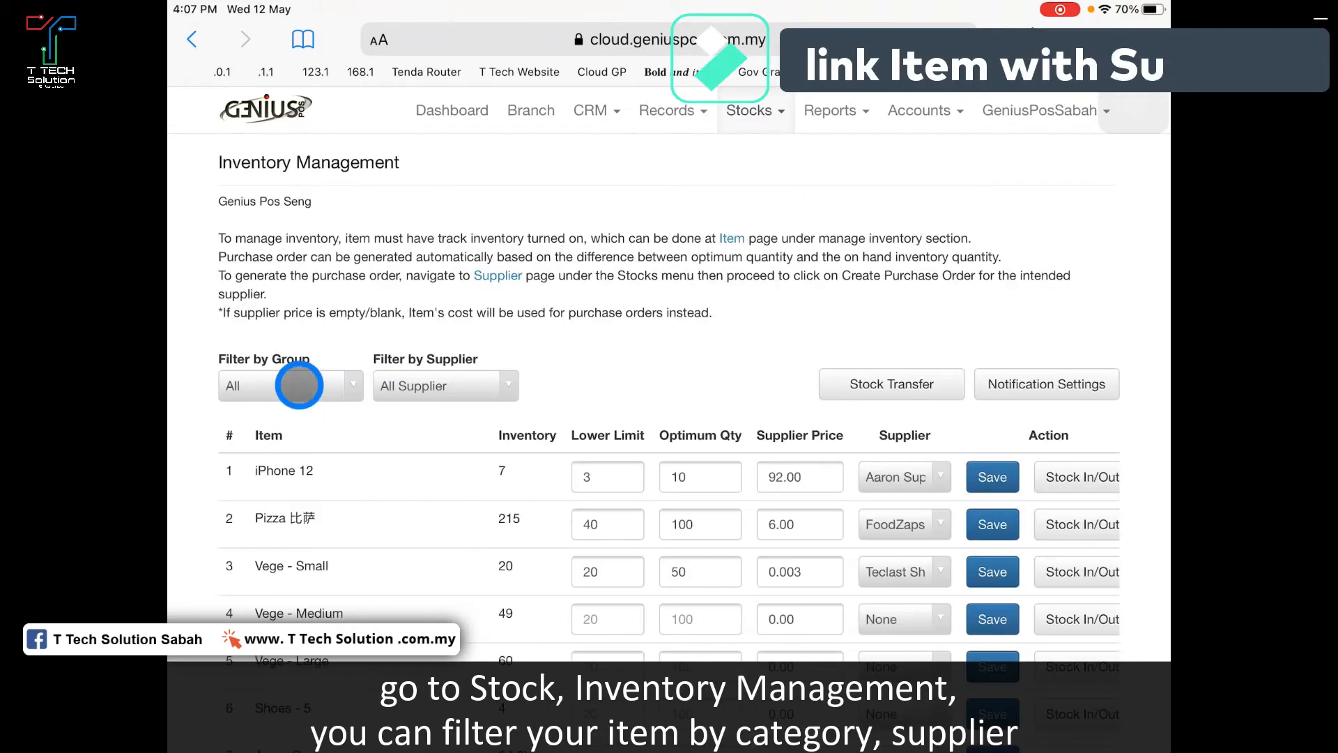
{"action": "left_click", "coordinate": [289, 386]}
{"action": "left_click", "coordinate": [242, 518]}
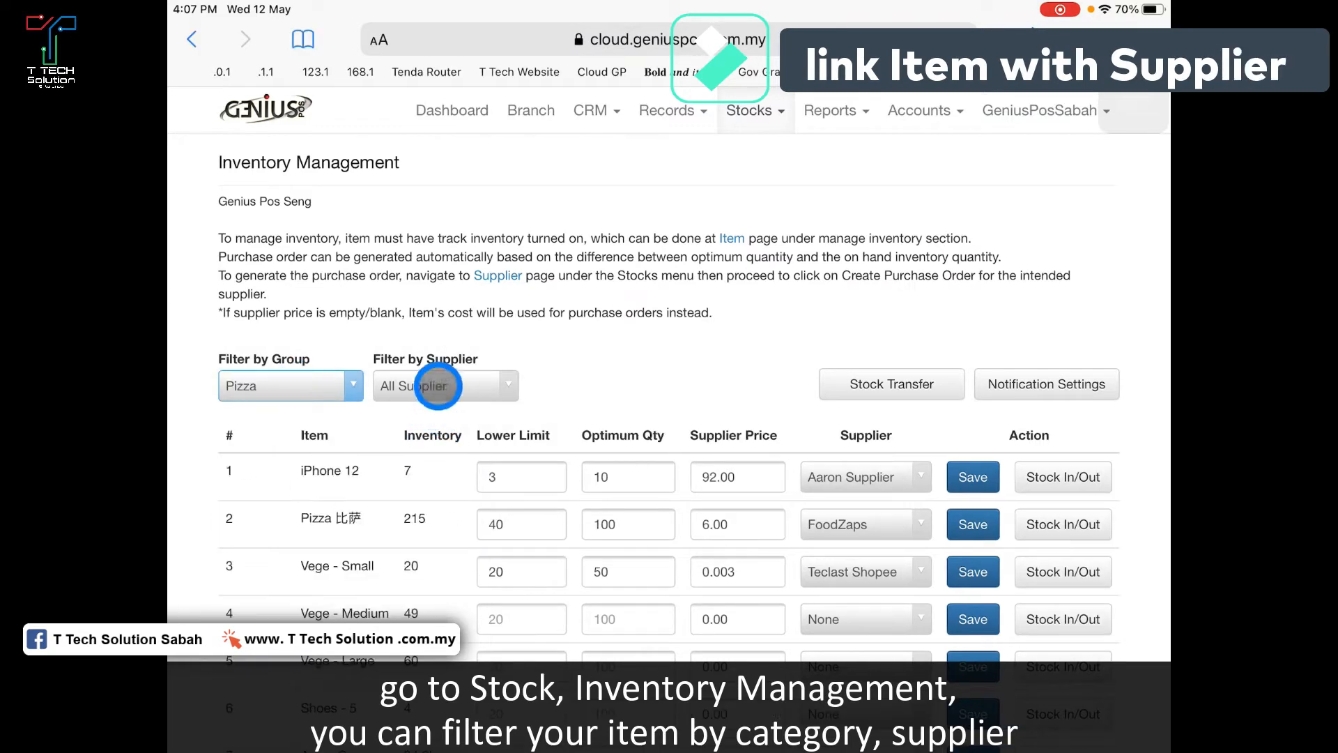
{"action": "left_click", "coordinate": [437, 384]}
{"action": "left_click", "coordinate": [525, 360]}
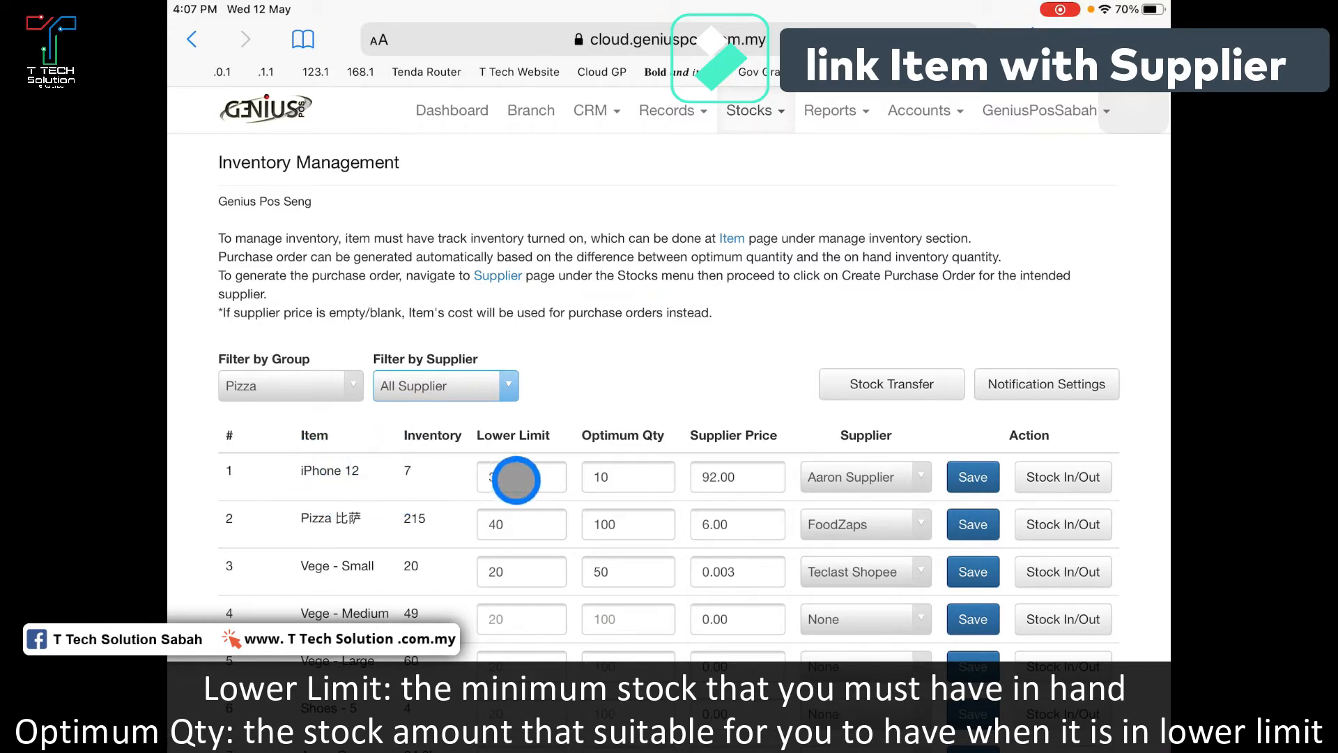
Assign Switch as the supplier for iPhone 12 and save the change.
{"action": "left_click", "coordinate": [514, 476]}
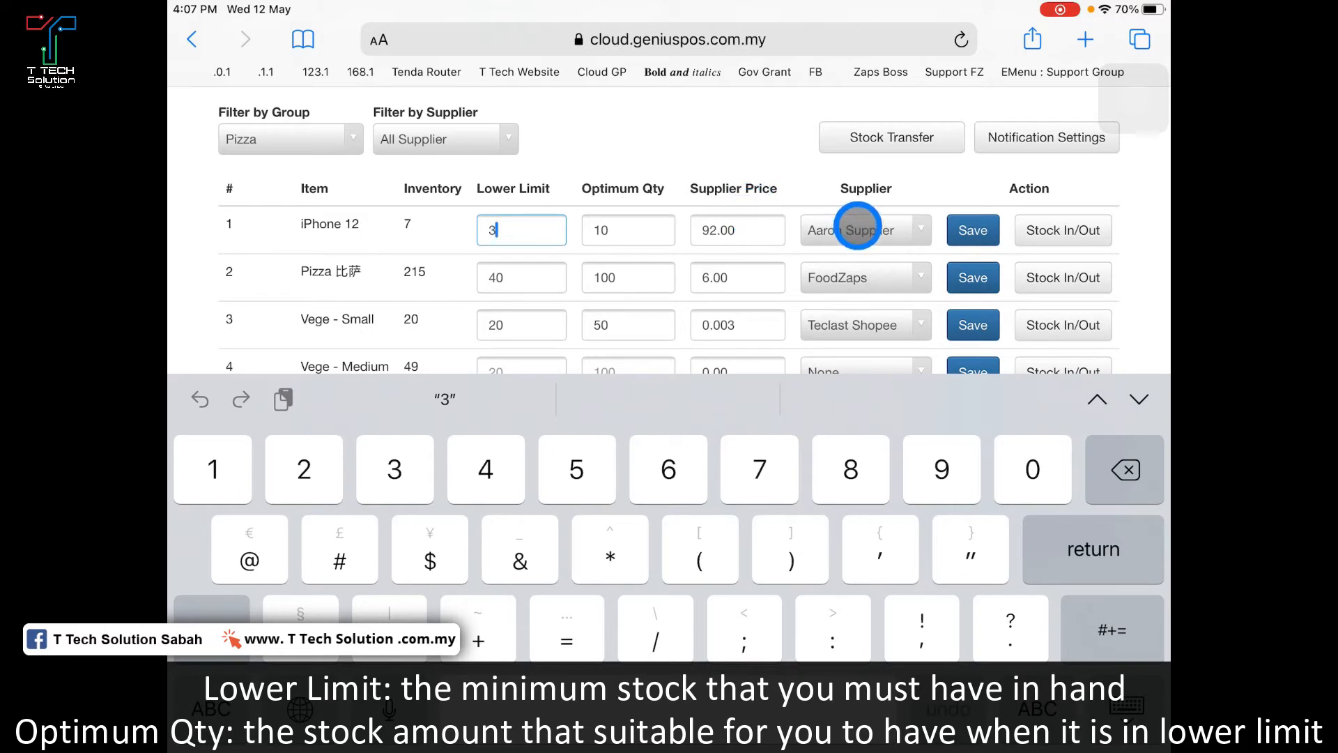
{"action": "left_click", "coordinate": [858, 230]}
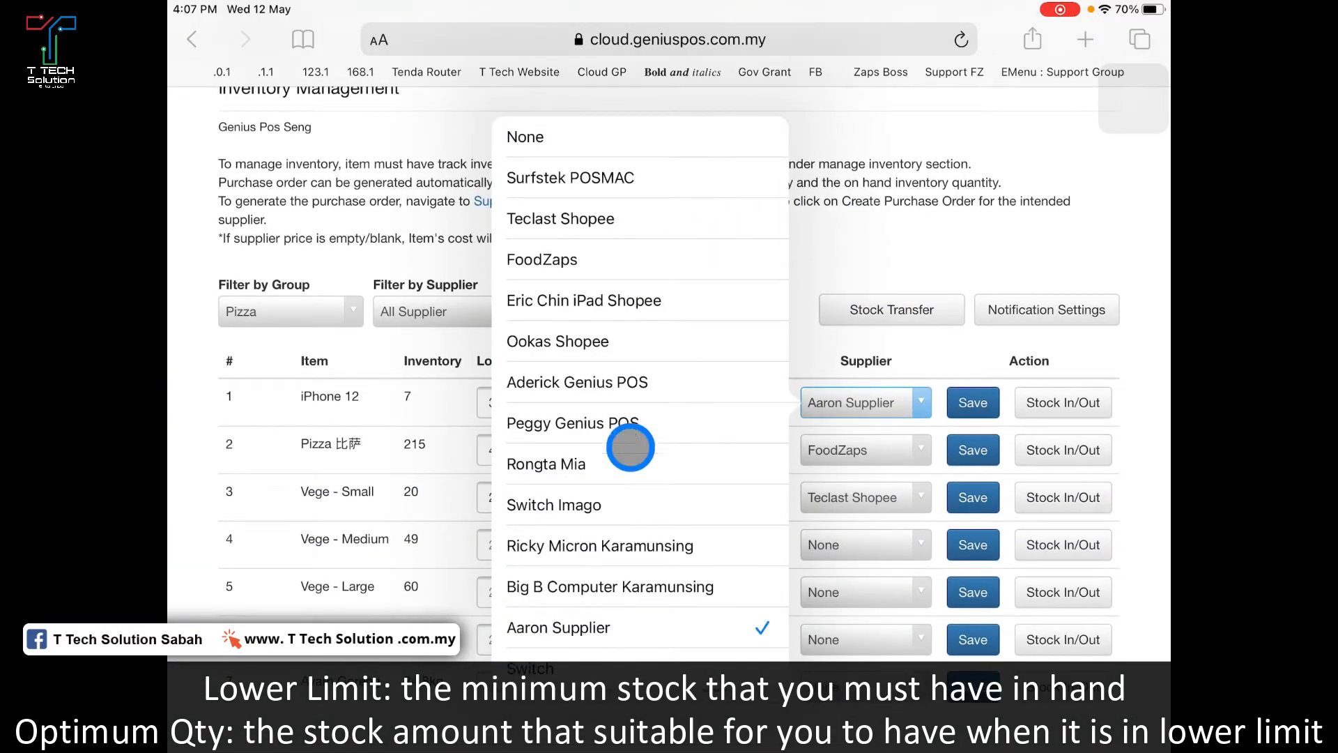
{"action": "left_click", "coordinate": [602, 666]}
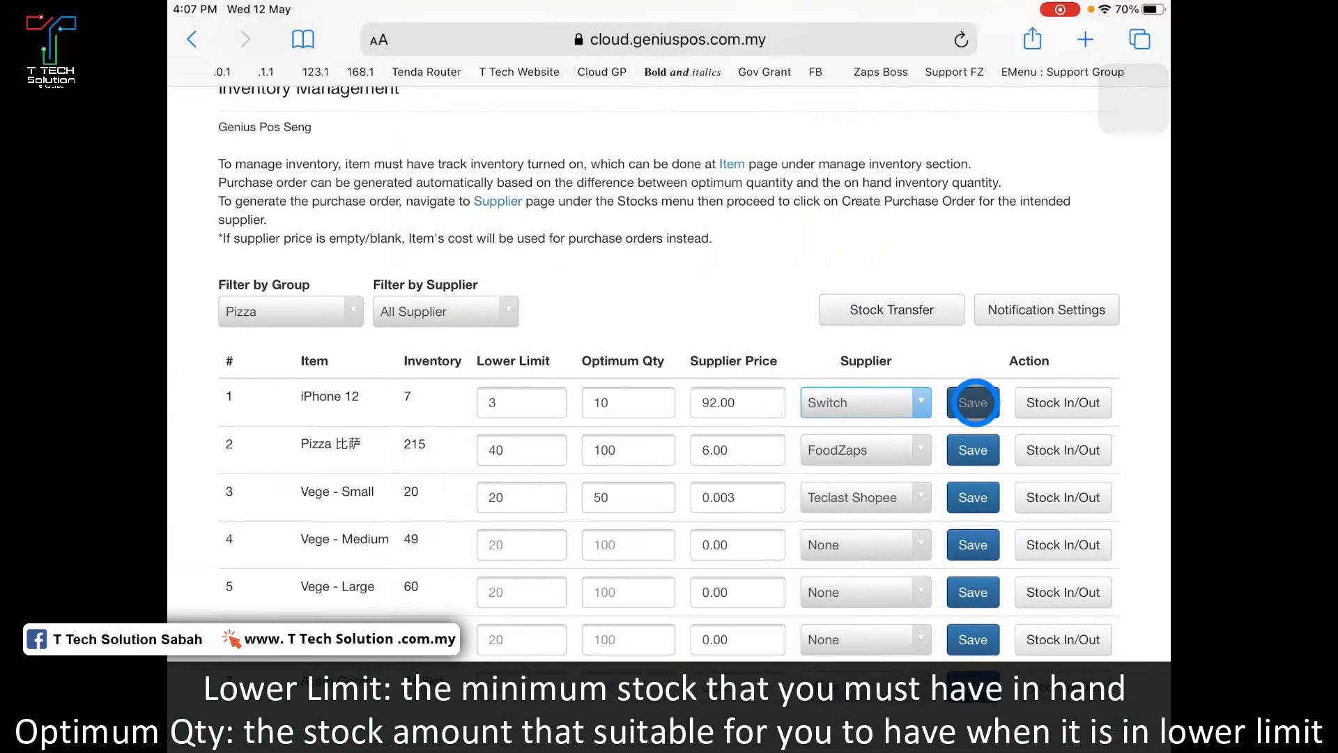
{"action": "left_click", "coordinate": [973, 402]}
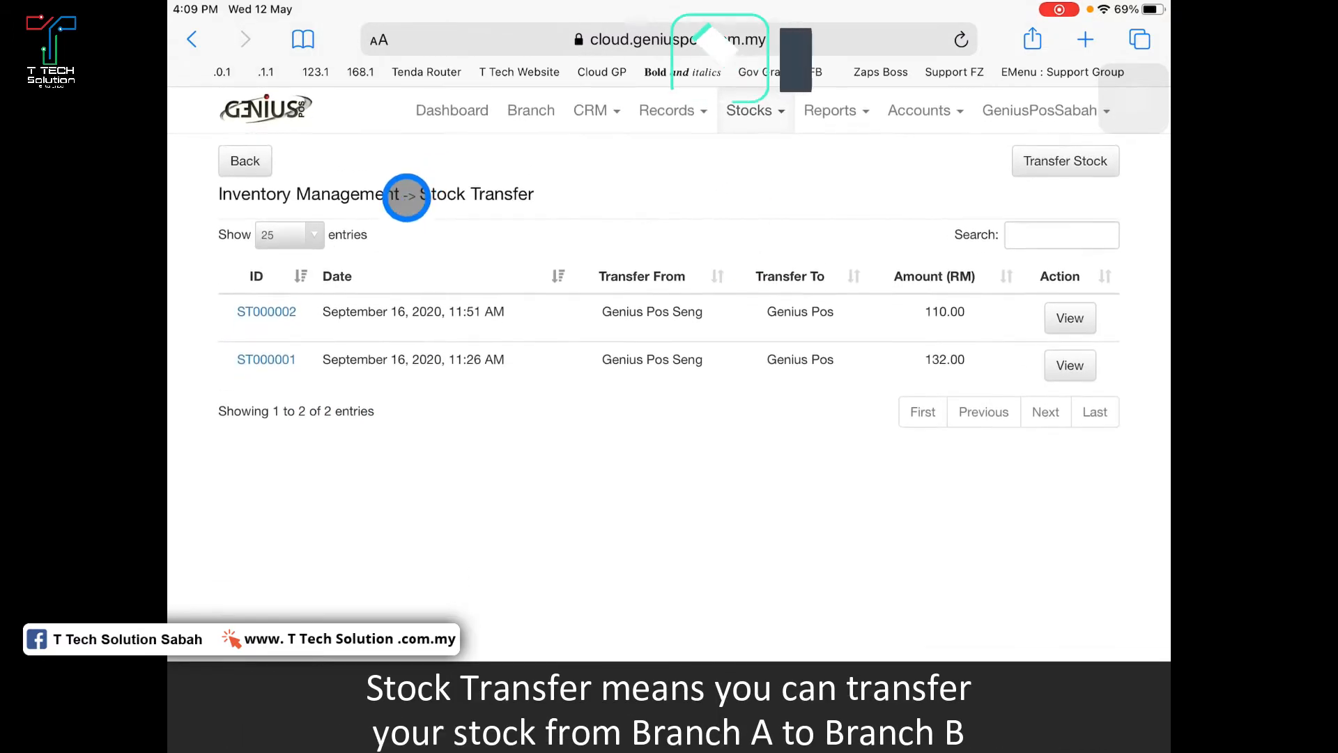
Start a new stock transfer, view the From Branch outlet choices and close them without picking one.
{"action": "left_click", "coordinate": [1064, 160]}
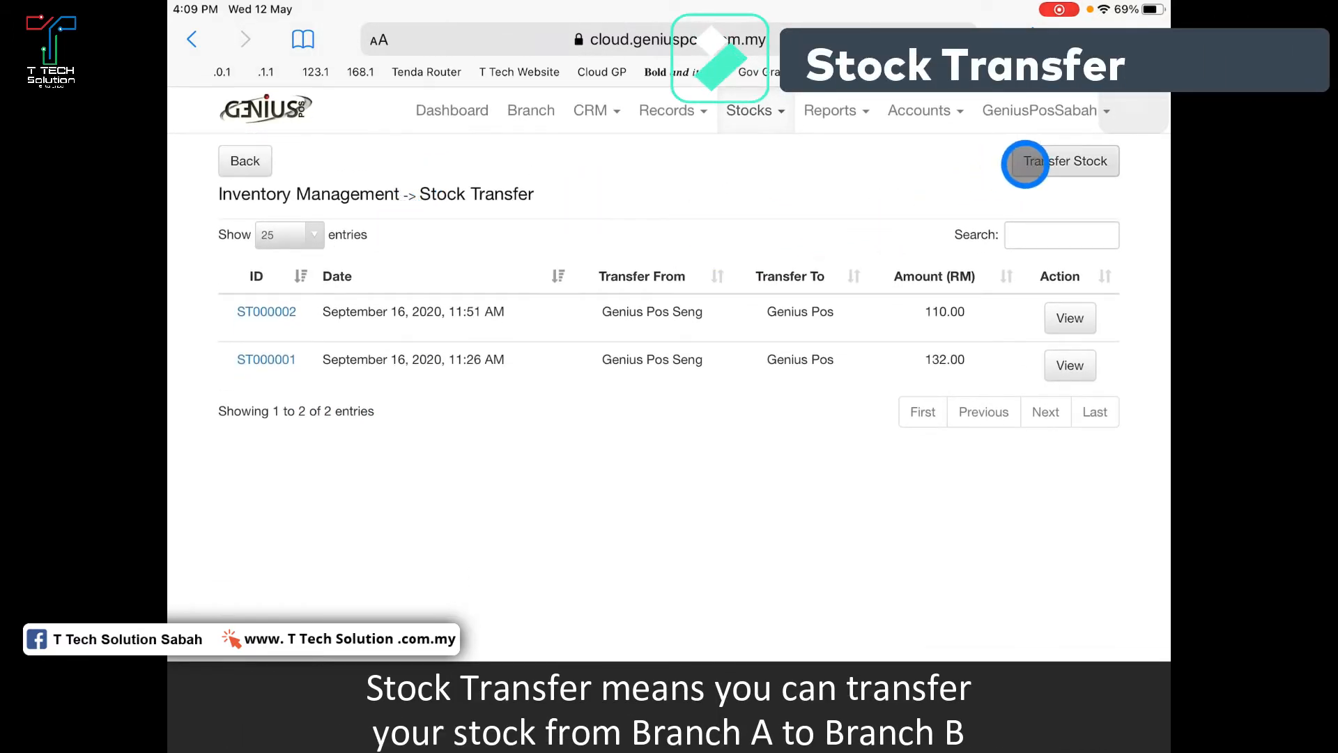
{"action": "left_click", "coordinate": [565, 352]}
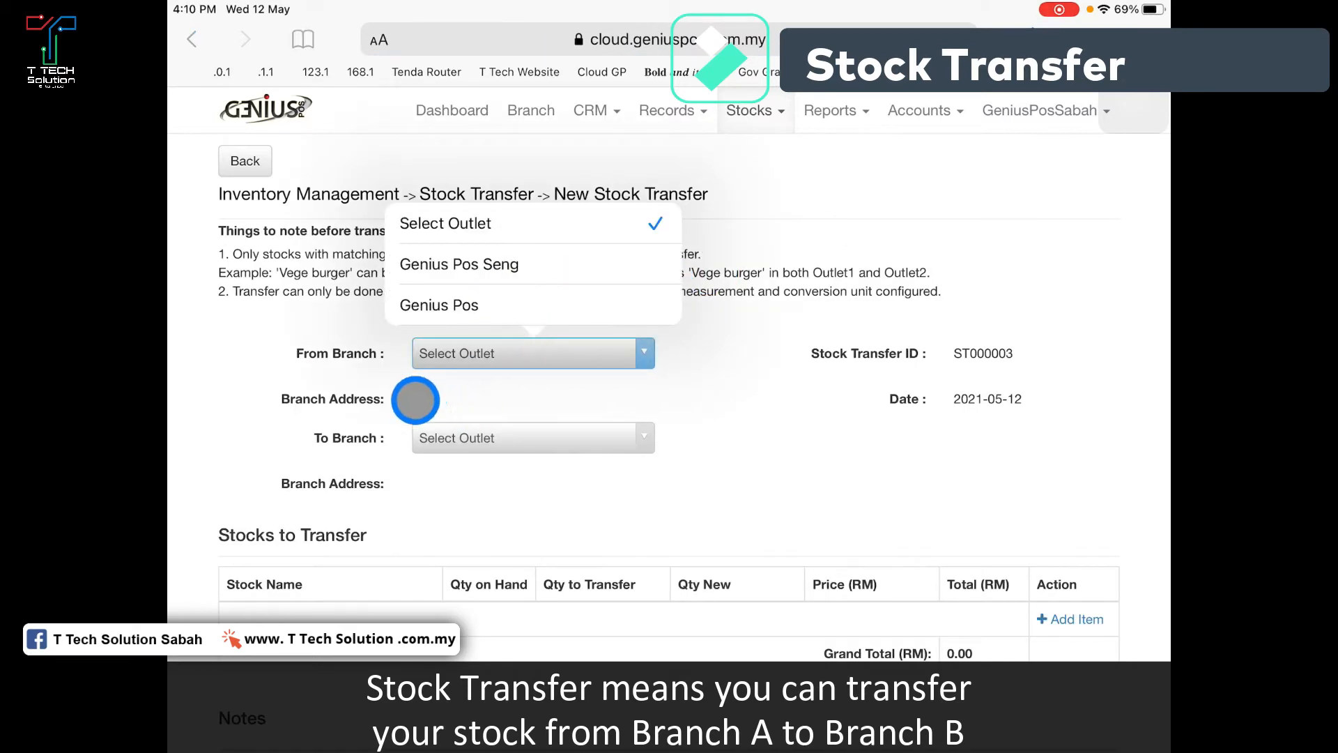
{"action": "left_click", "coordinate": [434, 425]}
{"action": "scroll", "coordinate": [513, 440], "scroll_direction": "down", "scroll_amount": 3}
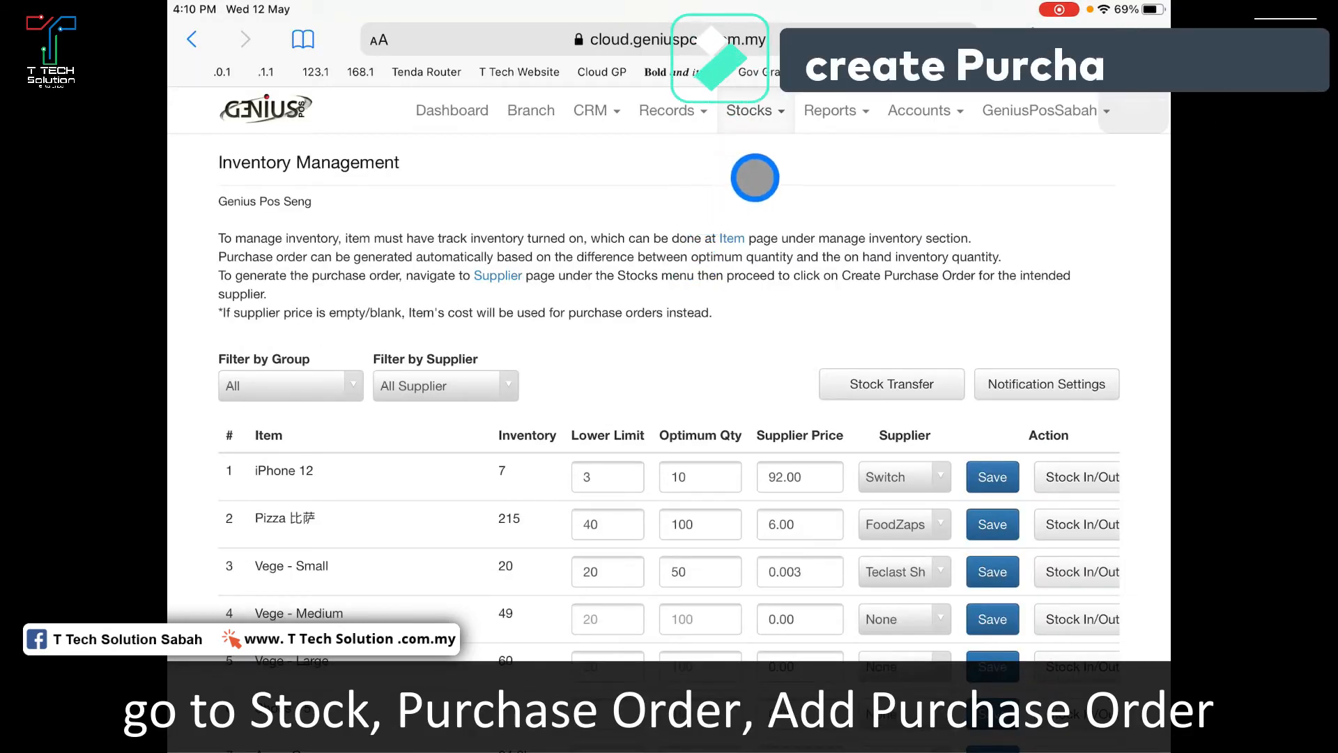
Start a new purchase order PO000009 from the purchase order list.
{"action": "left_click", "coordinate": [750, 109]}
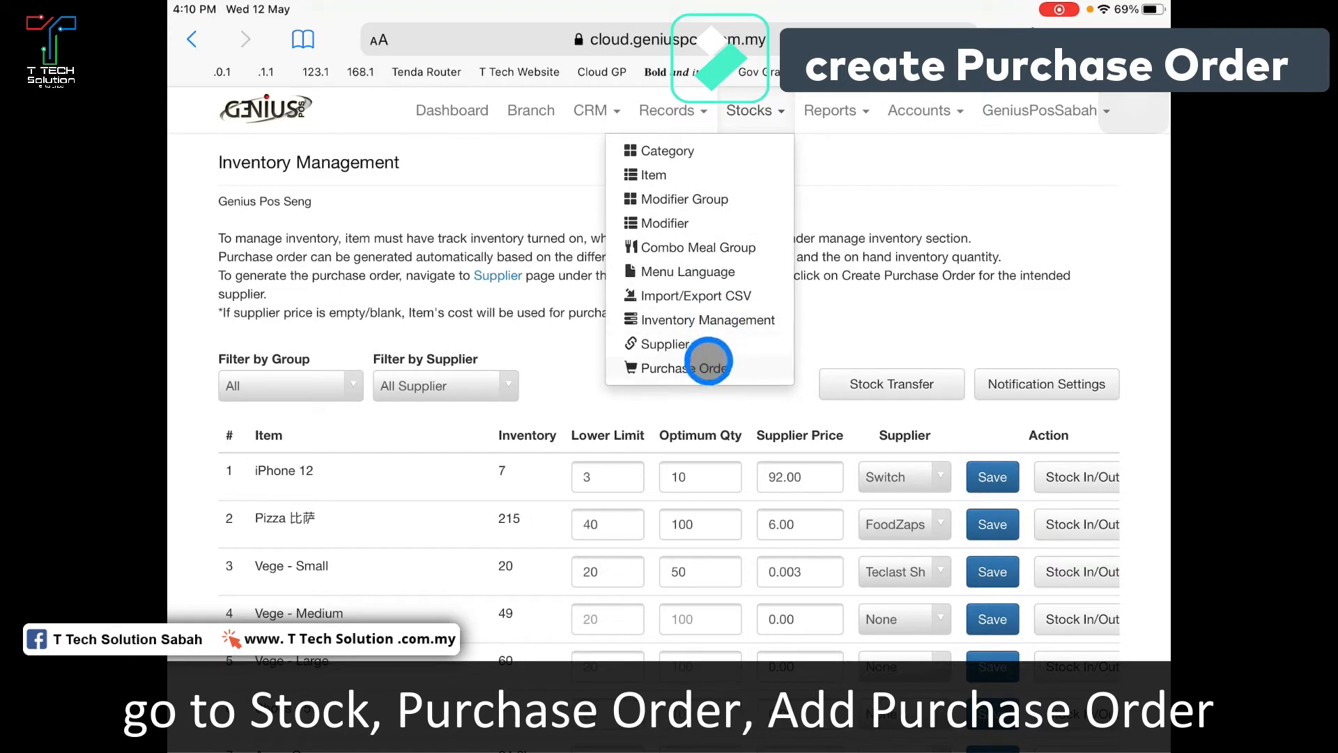
{"action": "left_click", "coordinate": [684, 368]}
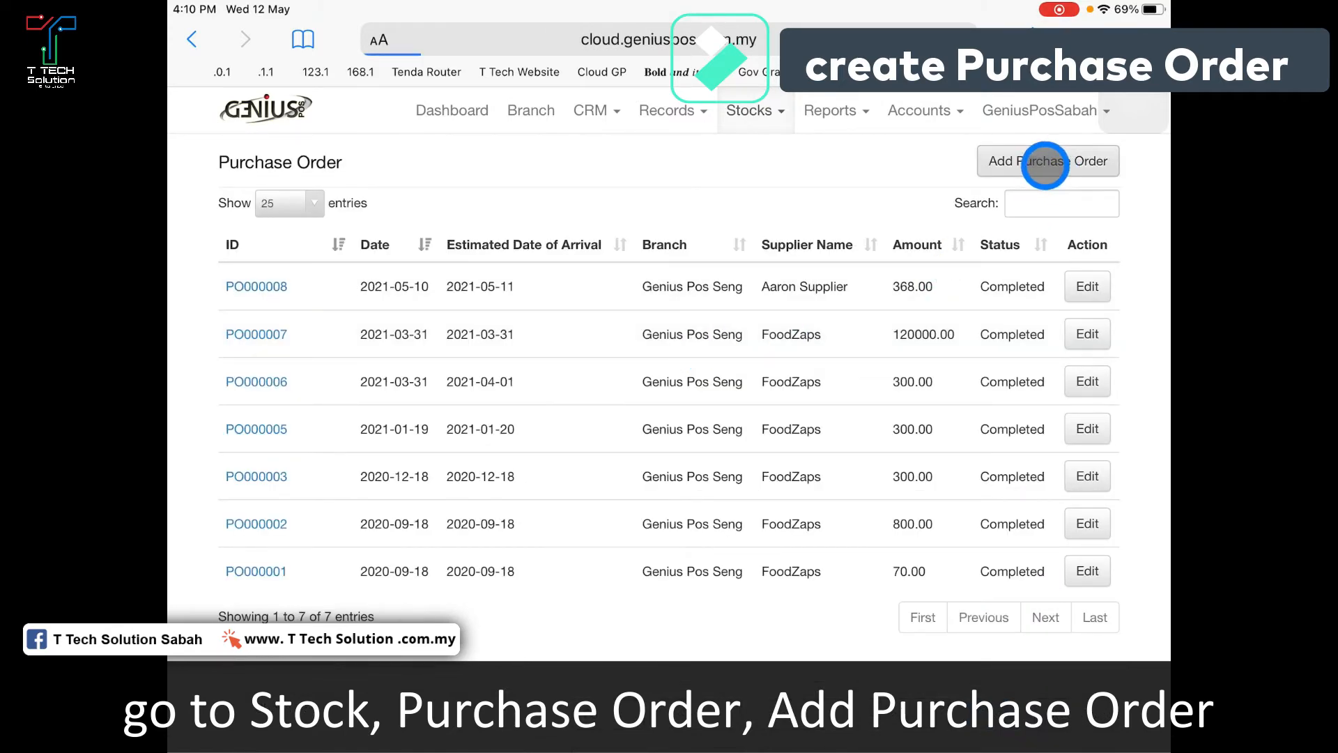
{"action": "left_click", "coordinate": [1044, 162]}
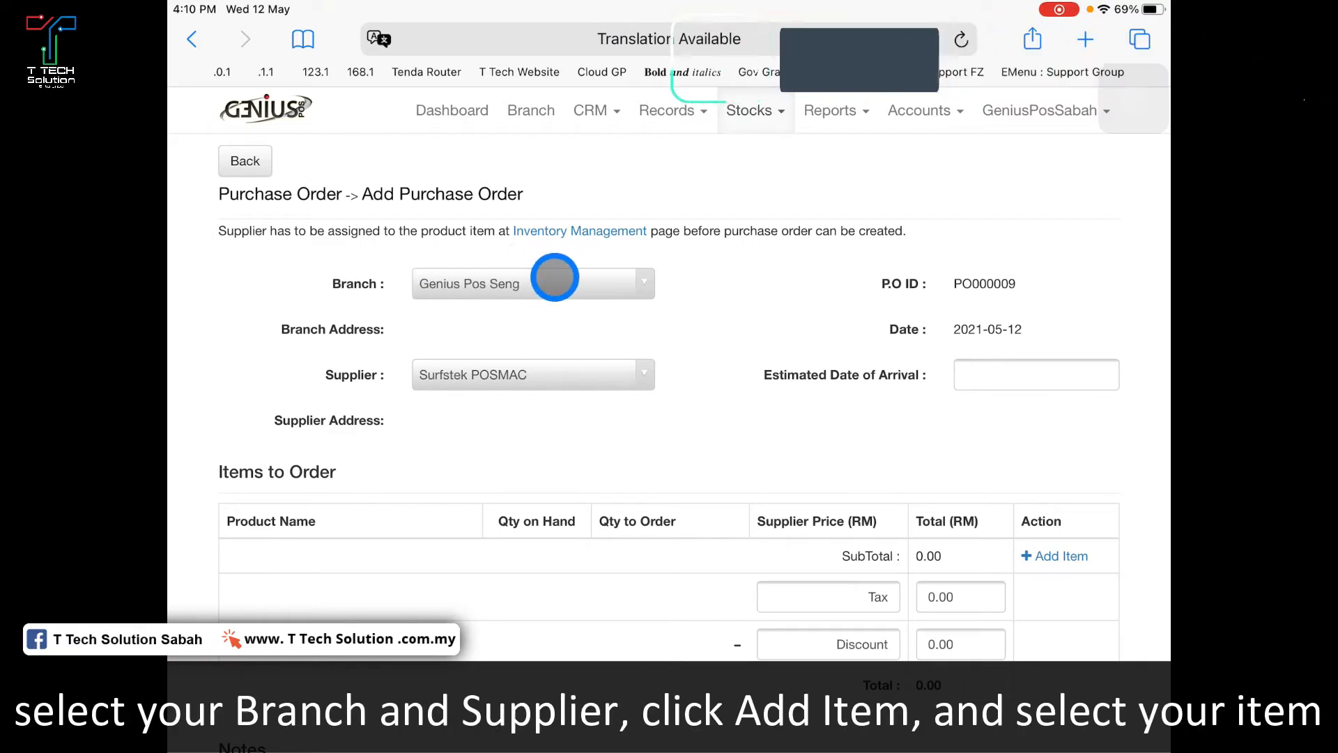
Choose Switch as the supplier and add an item row ready to pick a product.
{"action": "left_click", "coordinate": [430, 375]}
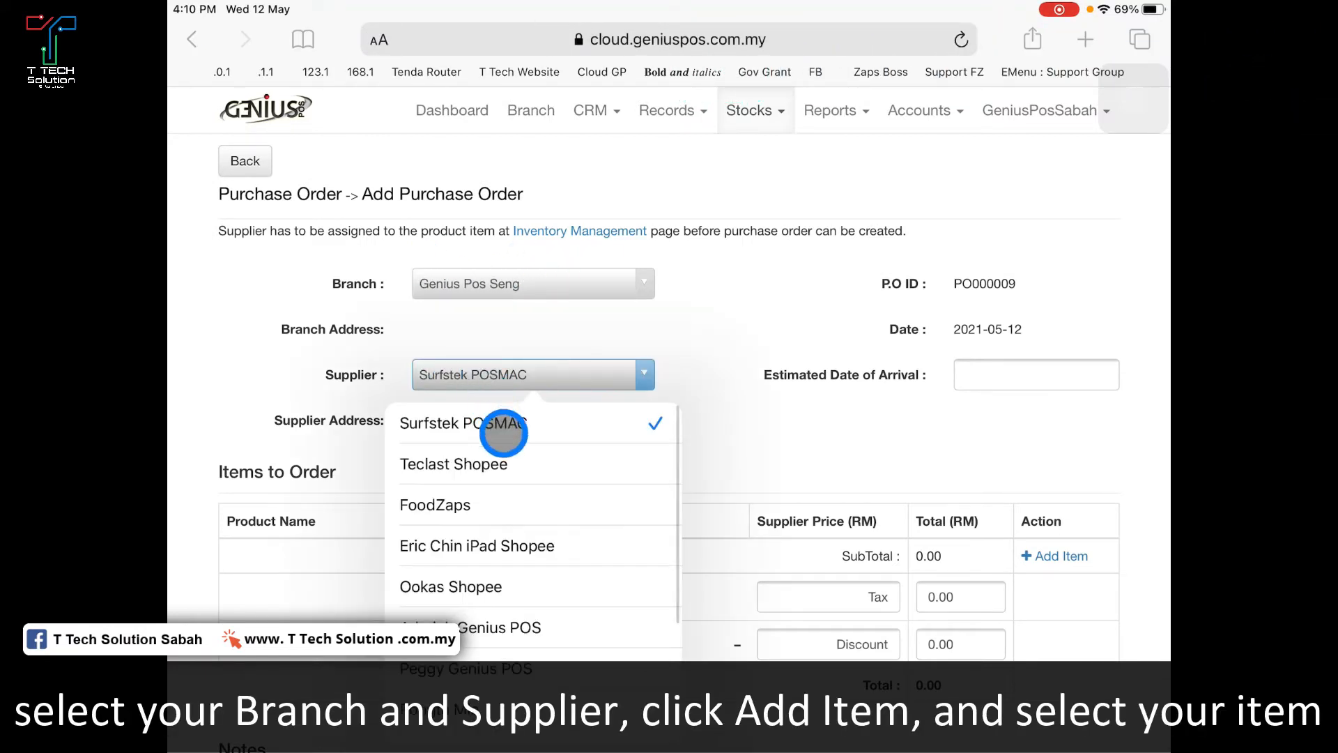
{"action": "scroll", "coordinate": [526, 518], "scroll_direction": "down", "scroll_amount": 3}
{"action": "left_click", "coordinate": [447, 552]}
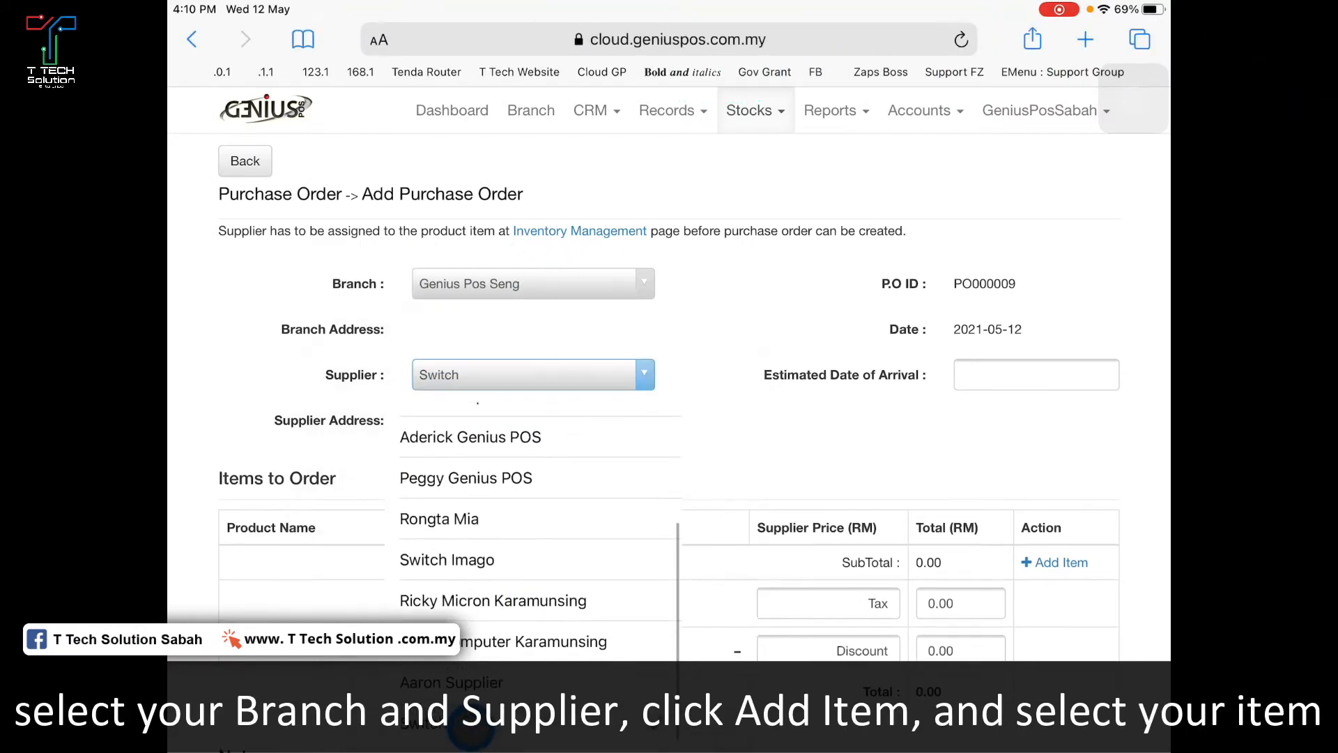
{"action": "scroll", "coordinate": [690, 597], "scroll_direction": "down", "scroll_amount": 3}
{"action": "left_click", "coordinate": [1054, 449]}
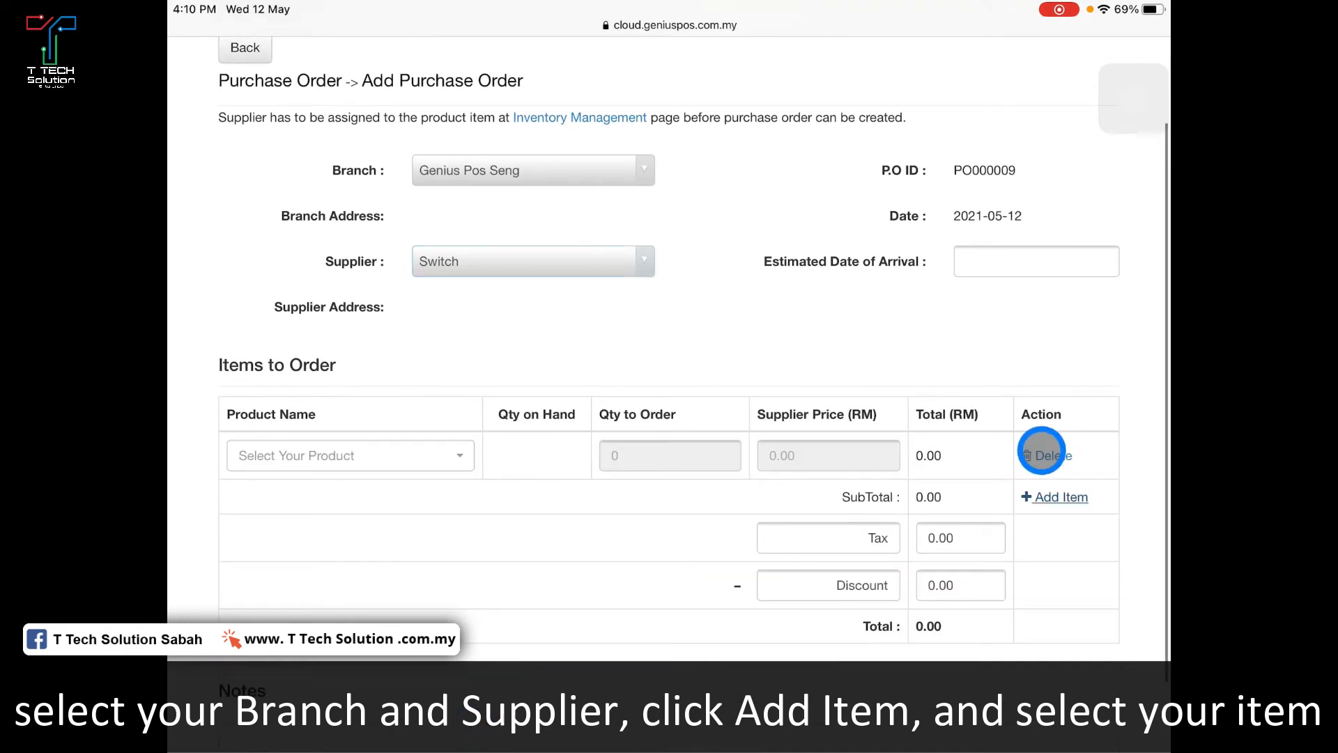
{"action": "left_click", "coordinate": [385, 461]}
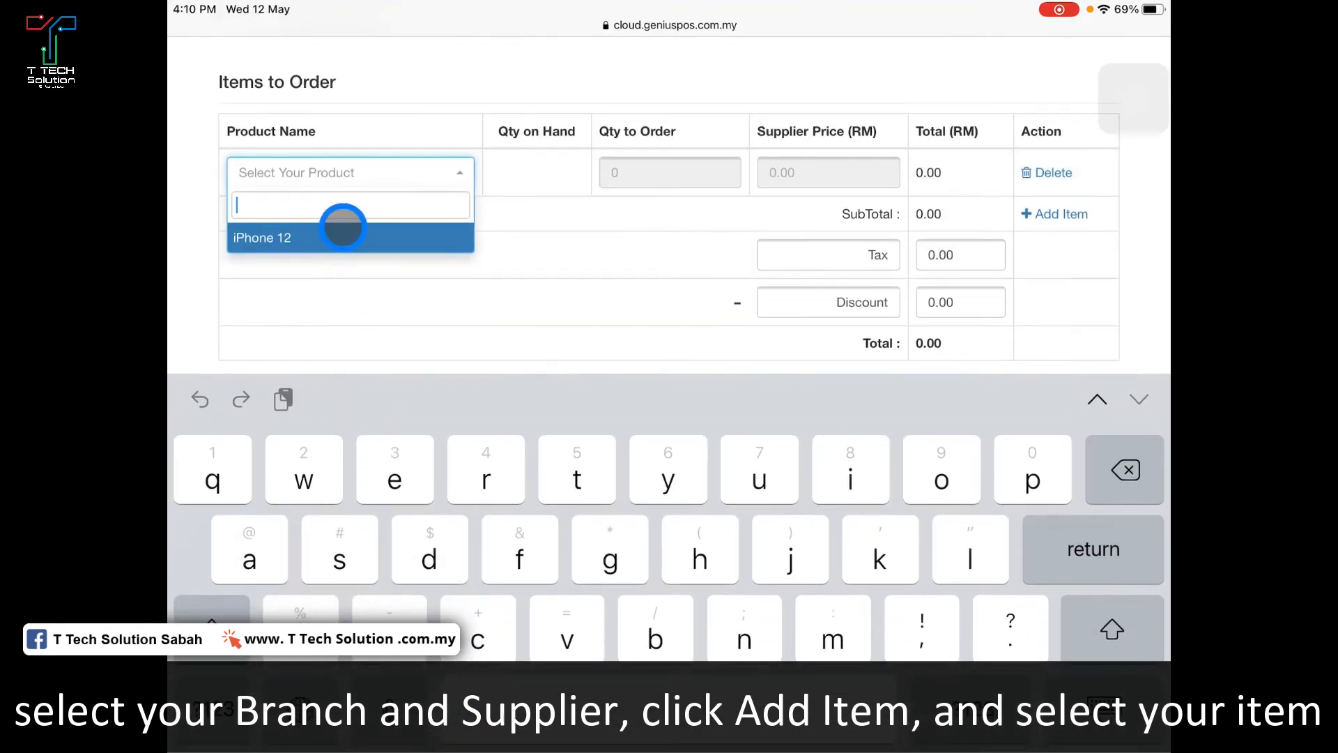
Order 10 iPhone 12 at supplier price 2500.00 and save PO000009 totalling 25000.00.
{"action": "left_click", "coordinate": [329, 237]}
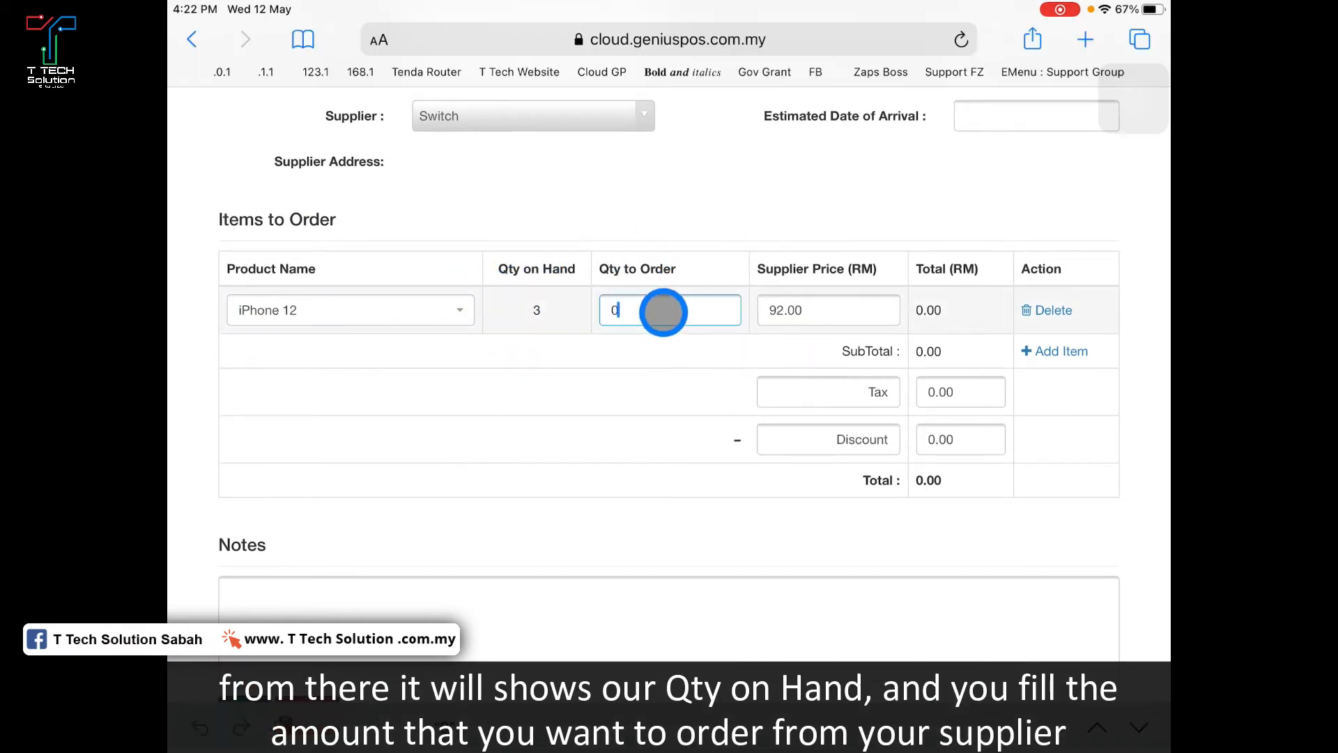
{"action": "key", "text": "BackSpace"}
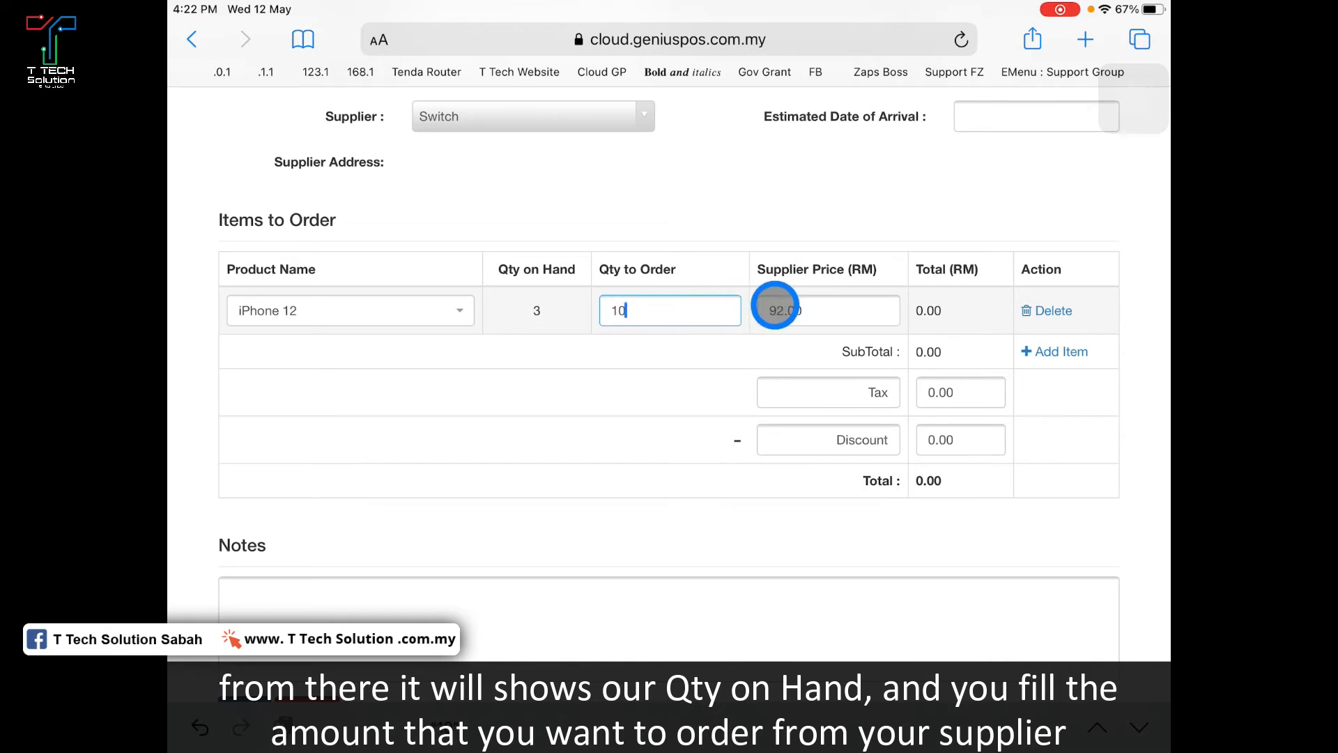
{"action": "double_click", "coordinate": [787, 310]}
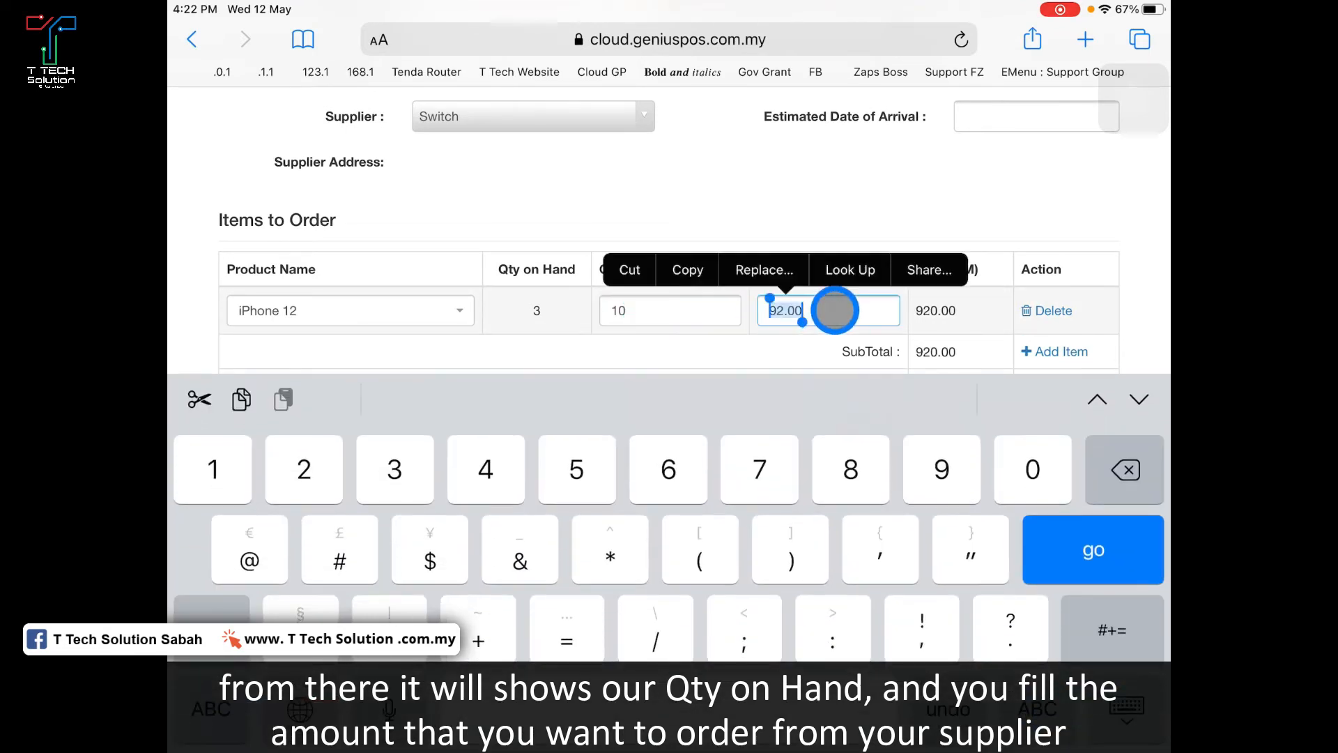
{"action": "type", "text": "25"}
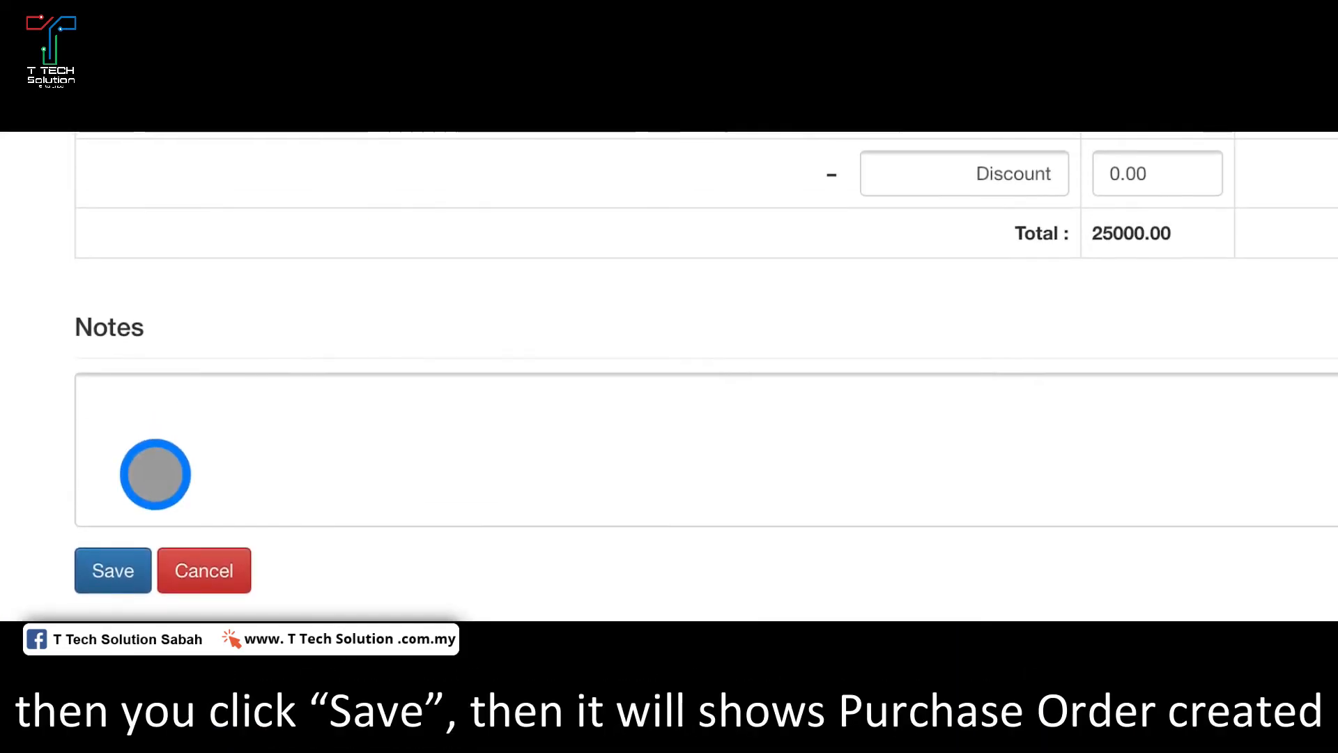
{"action": "left_click", "coordinate": [115, 569]}
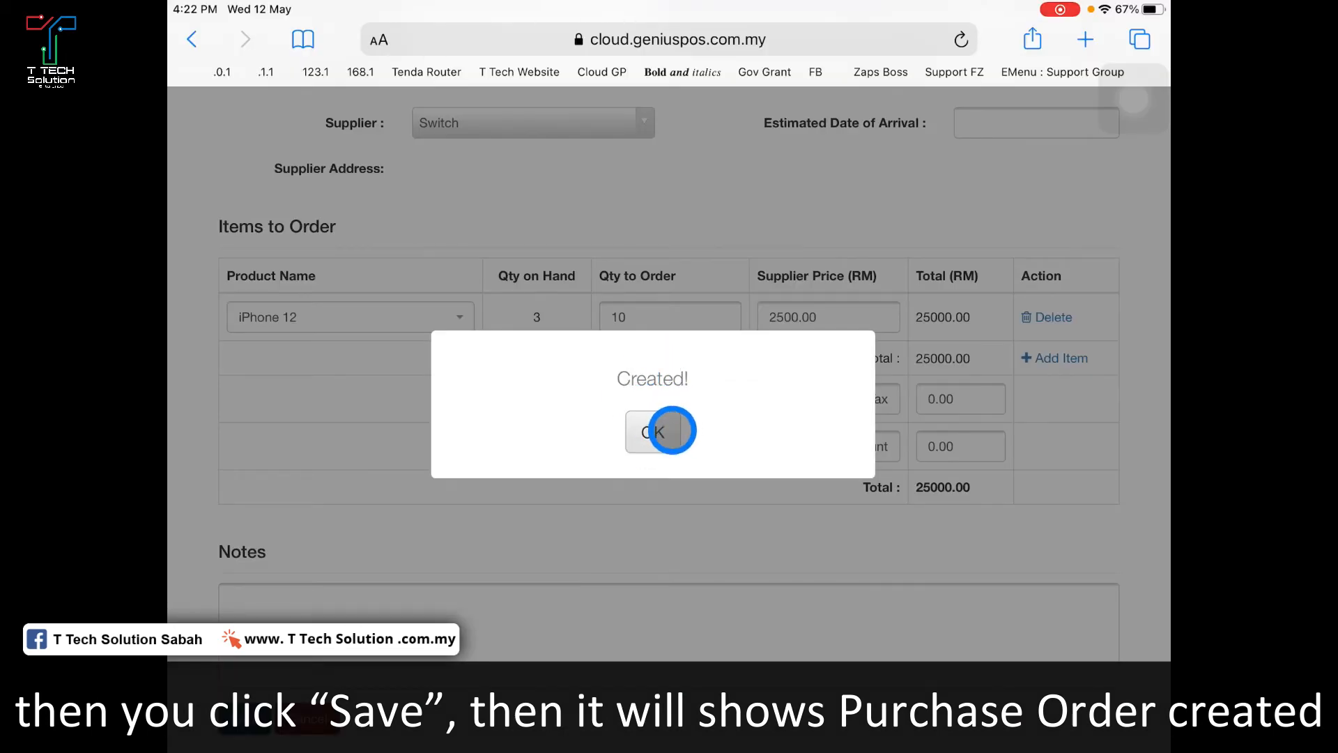
Dismiss the Created! confirmation and view PO000009's available actions.
{"action": "left_click", "coordinate": [658, 432]}
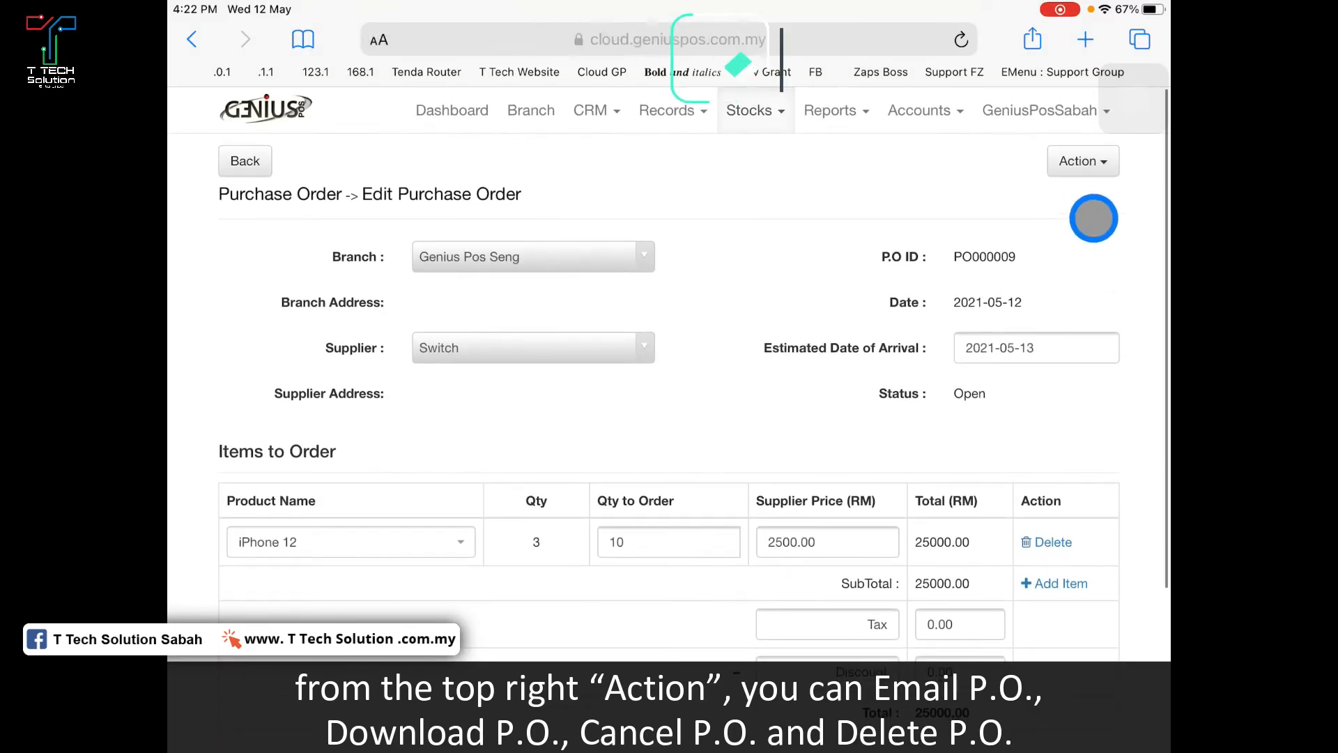
{"action": "left_click", "coordinate": [1085, 161]}
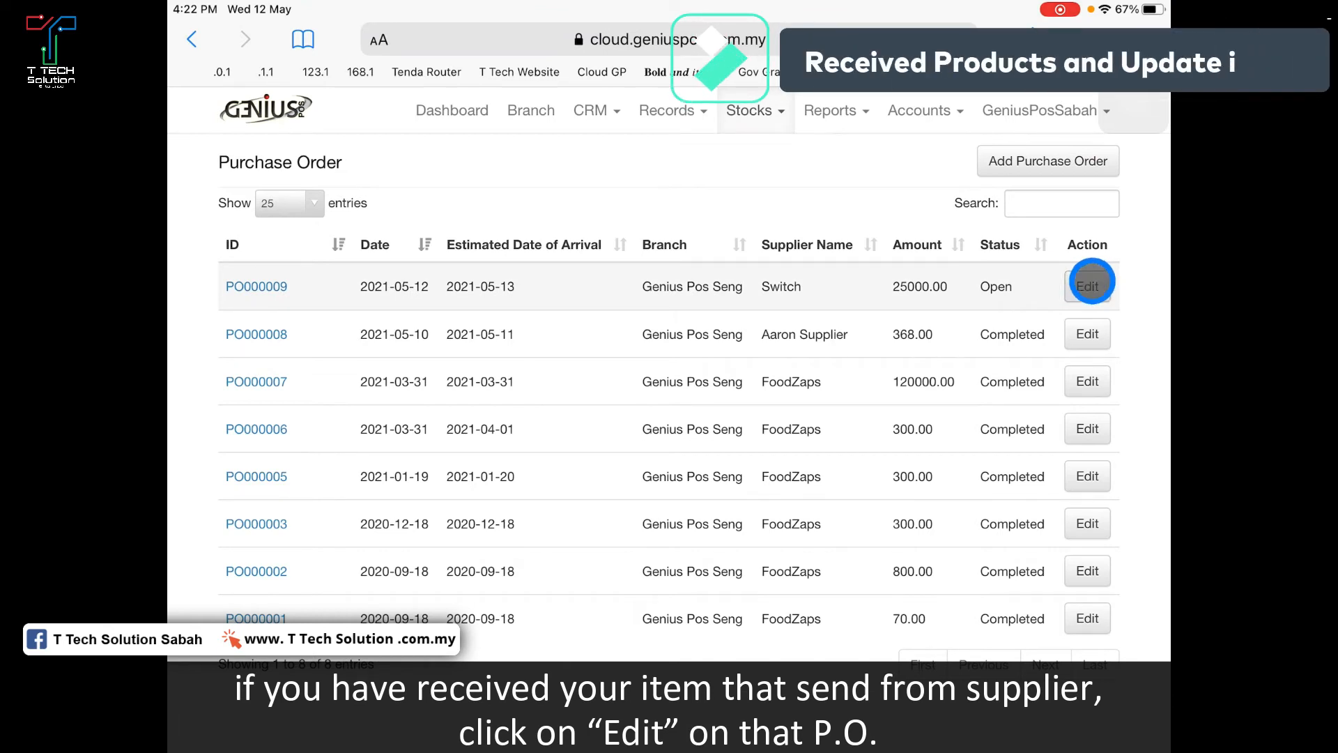
Receive 10 iPhone 12 on PO000009, save and mark it Completed, then return to the list.
{"action": "left_click", "coordinate": [1088, 286]}
{"action": "left_click", "coordinate": [345, 496]}
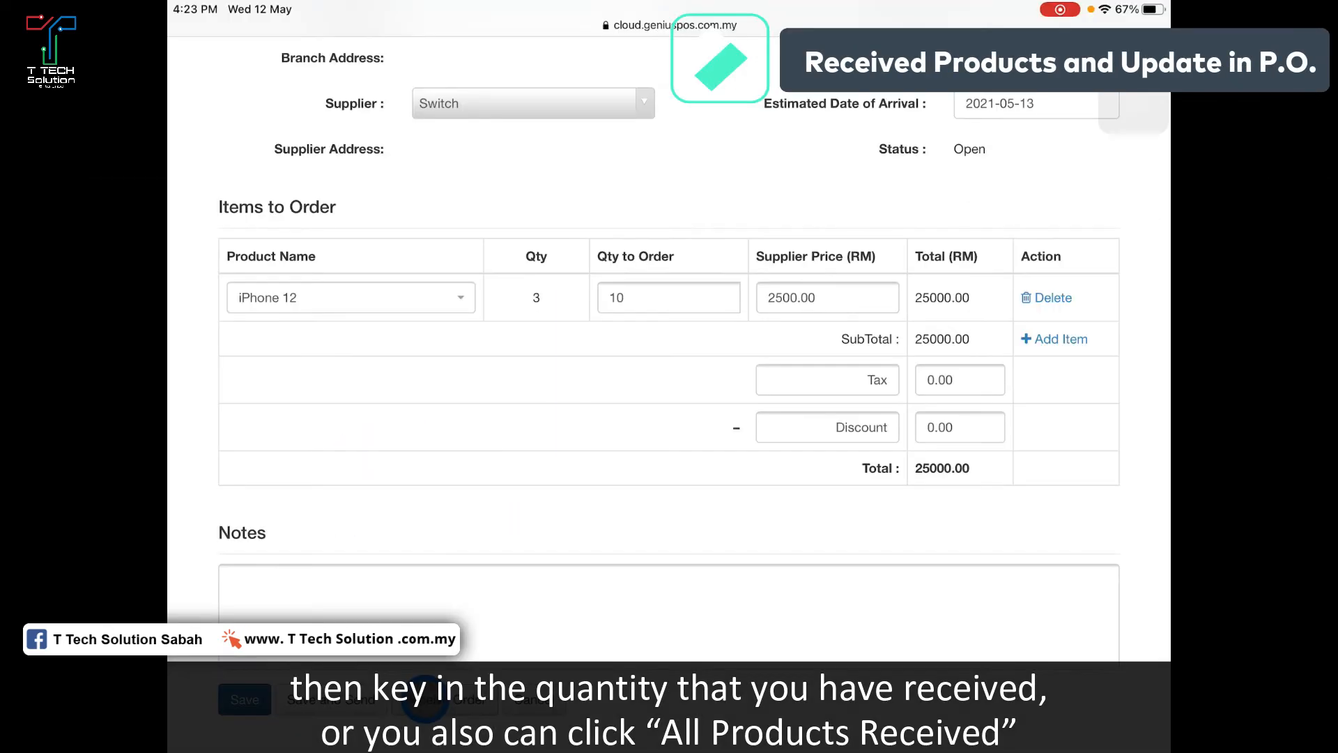
{"action": "left_click", "coordinate": [432, 698]}
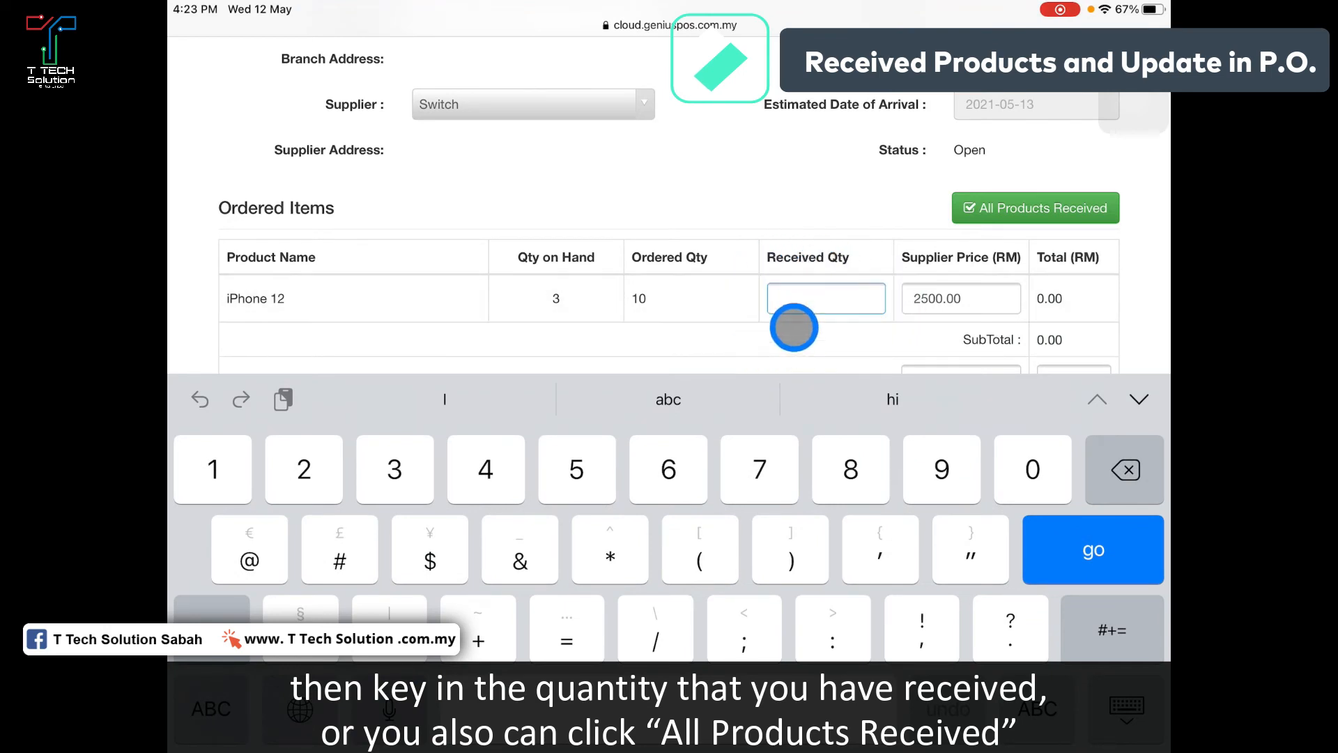
{"action": "left_click", "coordinate": [826, 299]}
{"action": "type", "text": "10"}
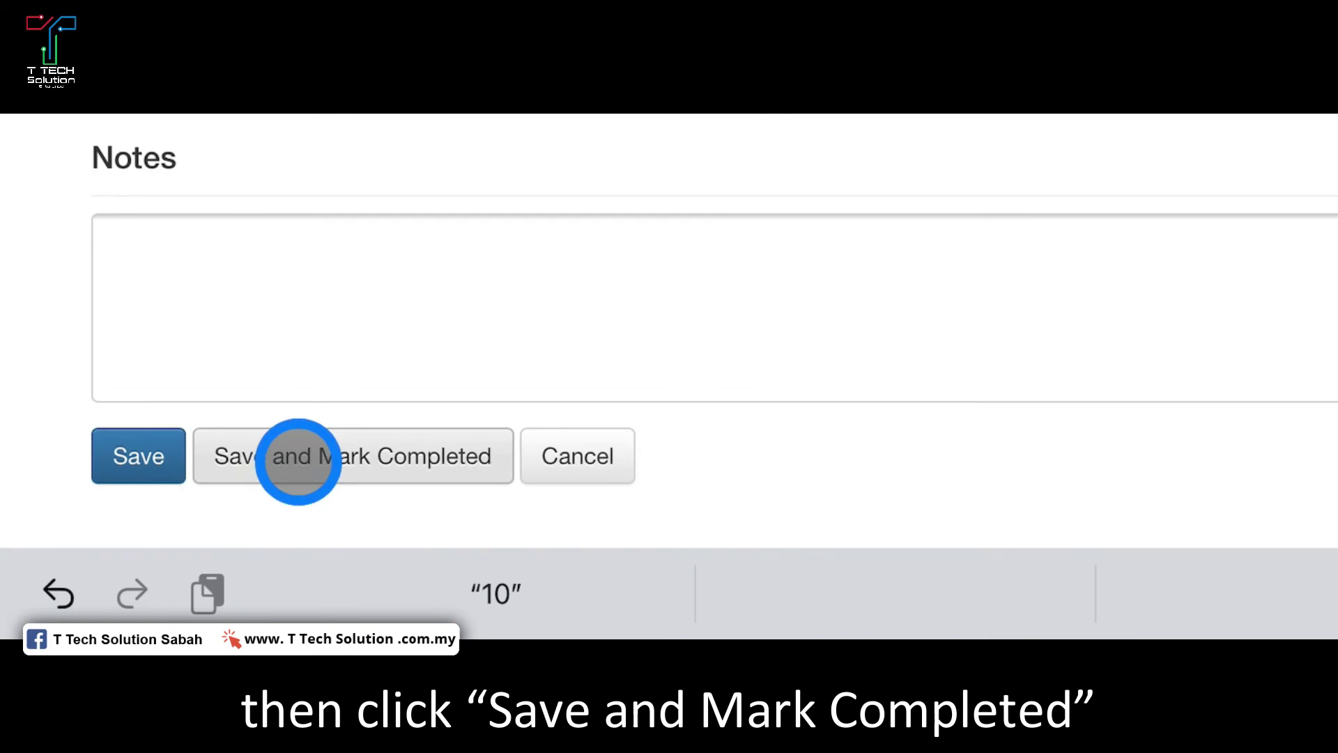
{"action": "left_click", "coordinate": [298, 461]}
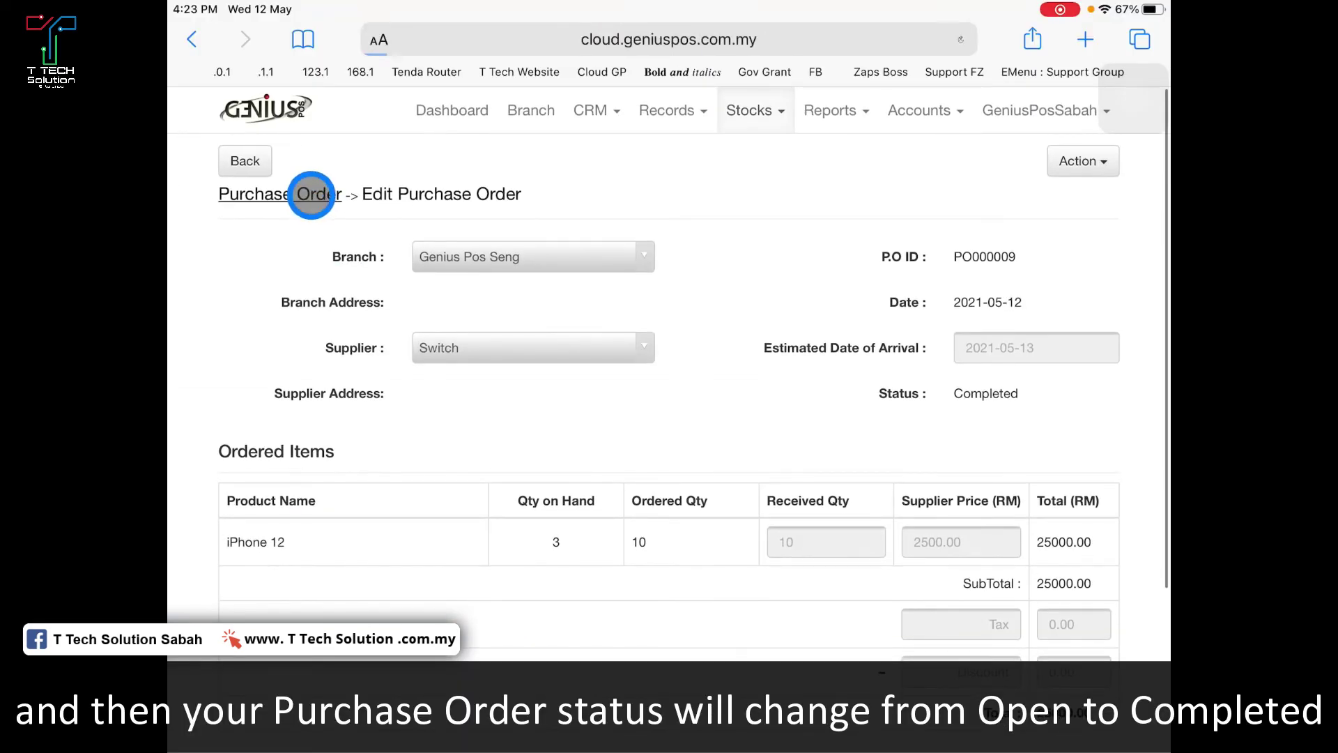
{"action": "left_click", "coordinate": [314, 194]}
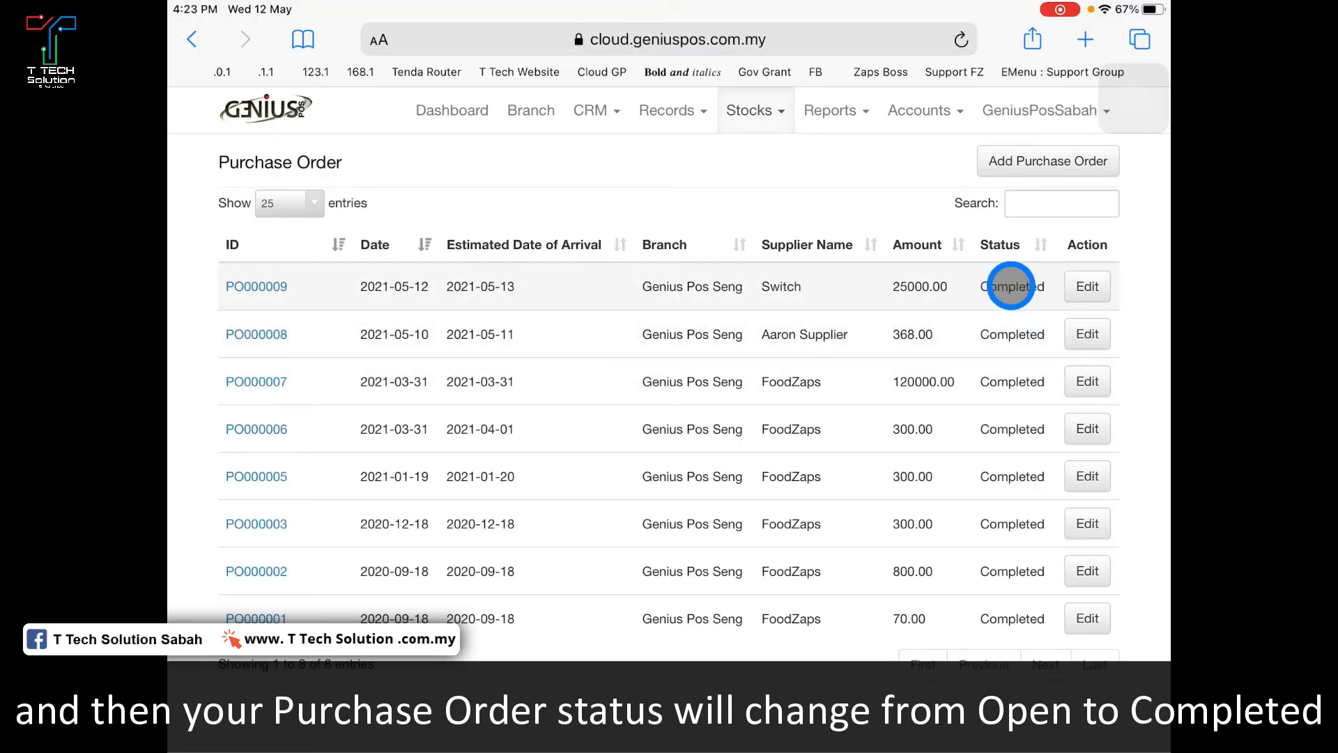
View Inventory Management showing iPhone 12 stock at 17 and the notification settings.
{"action": "left_click", "coordinate": [755, 110]}
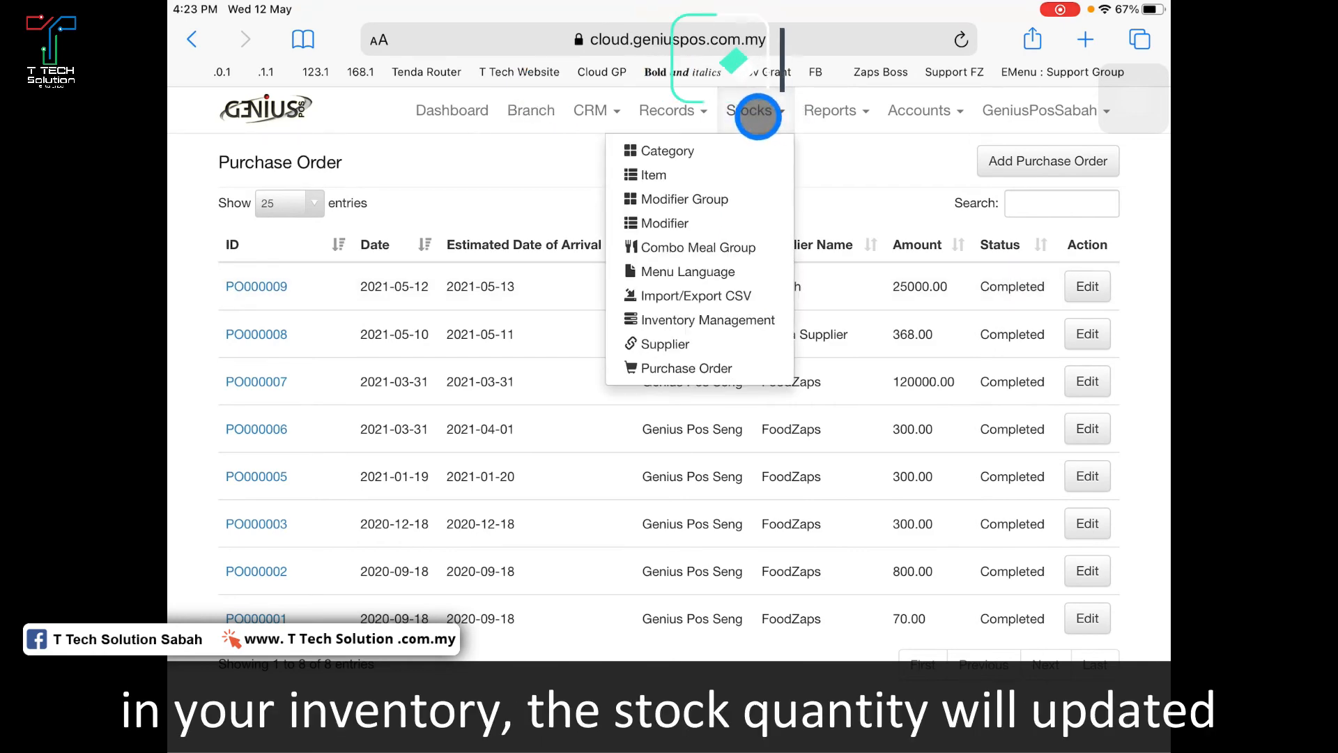
{"action": "left_click", "coordinate": [711, 273]}
{"action": "scroll", "coordinate": [427, 363], "scroll_direction": "up", "scroll_amount": 2}
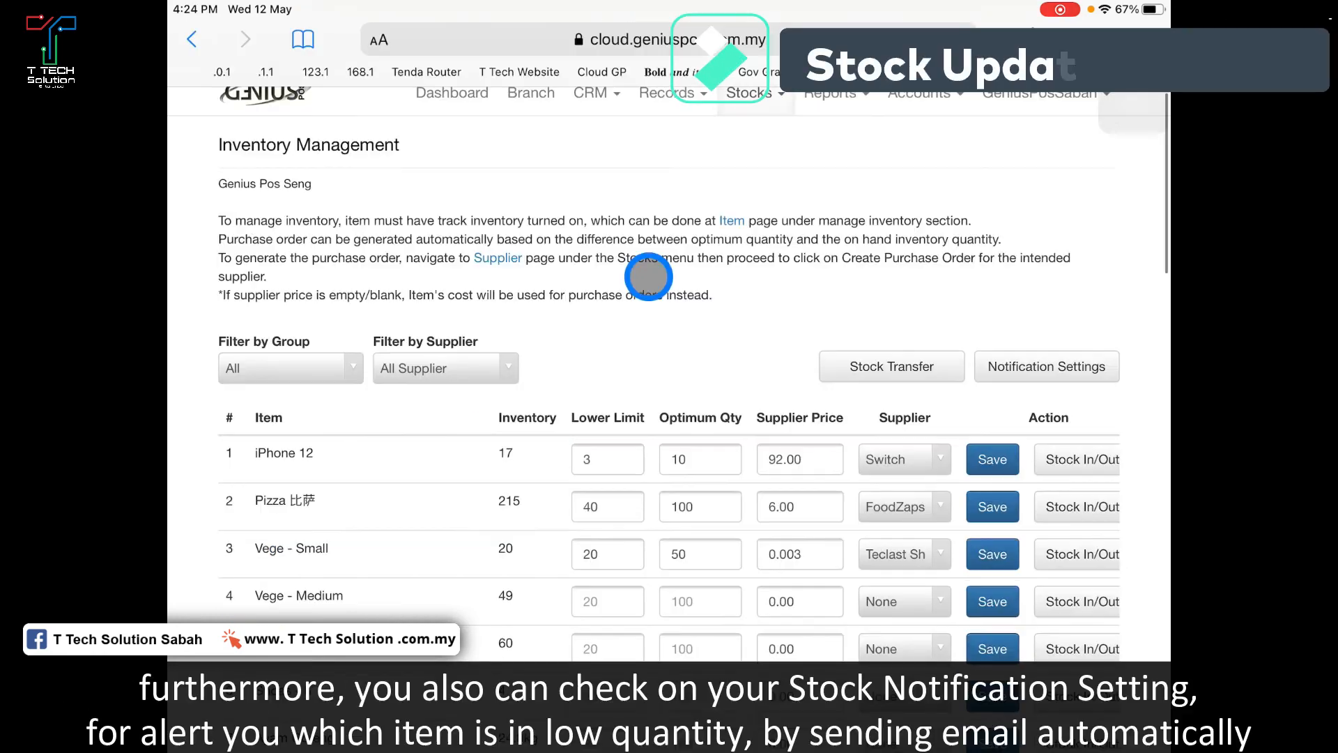
{"action": "left_click", "coordinate": [1038, 364]}
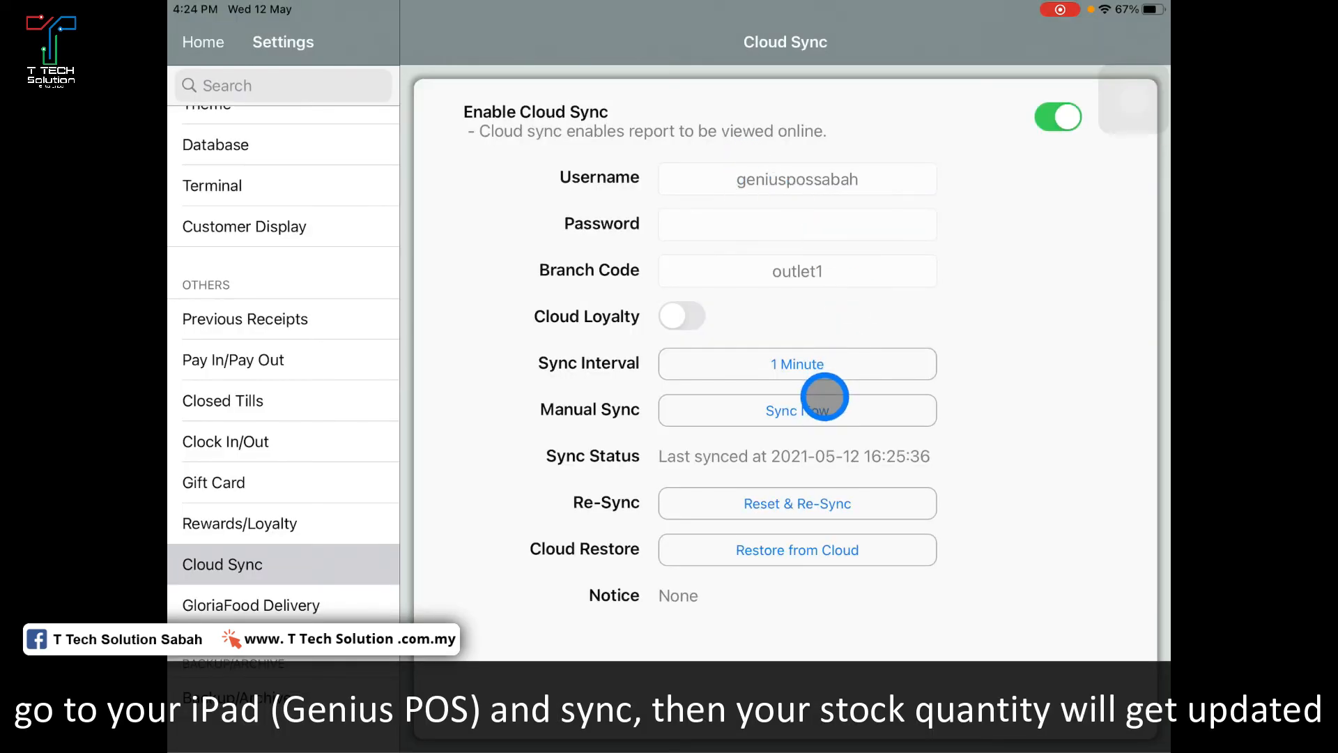
Sync now with the cloud and view iPhone 12's history showing 17 after the +10 PO000009 entry.
{"action": "left_click", "coordinate": [825, 396]}
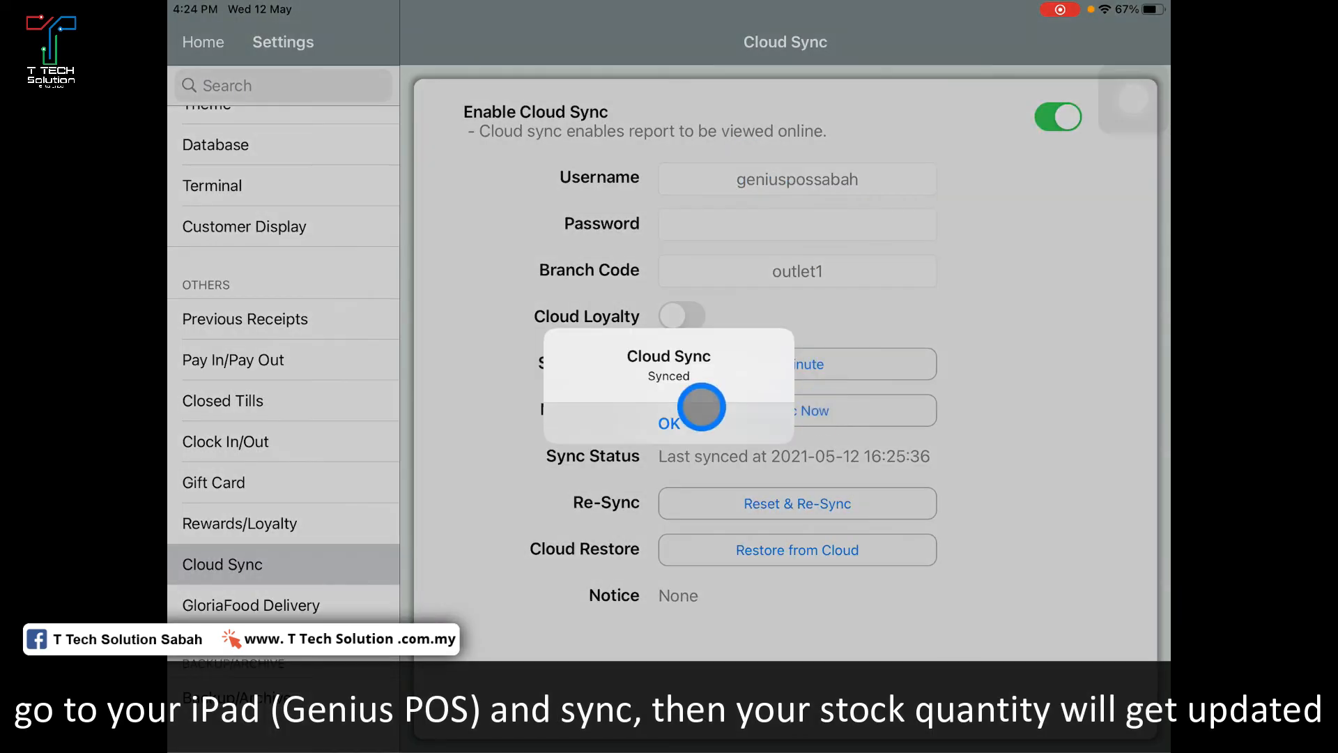
{"action": "left_click", "coordinate": [701, 407]}
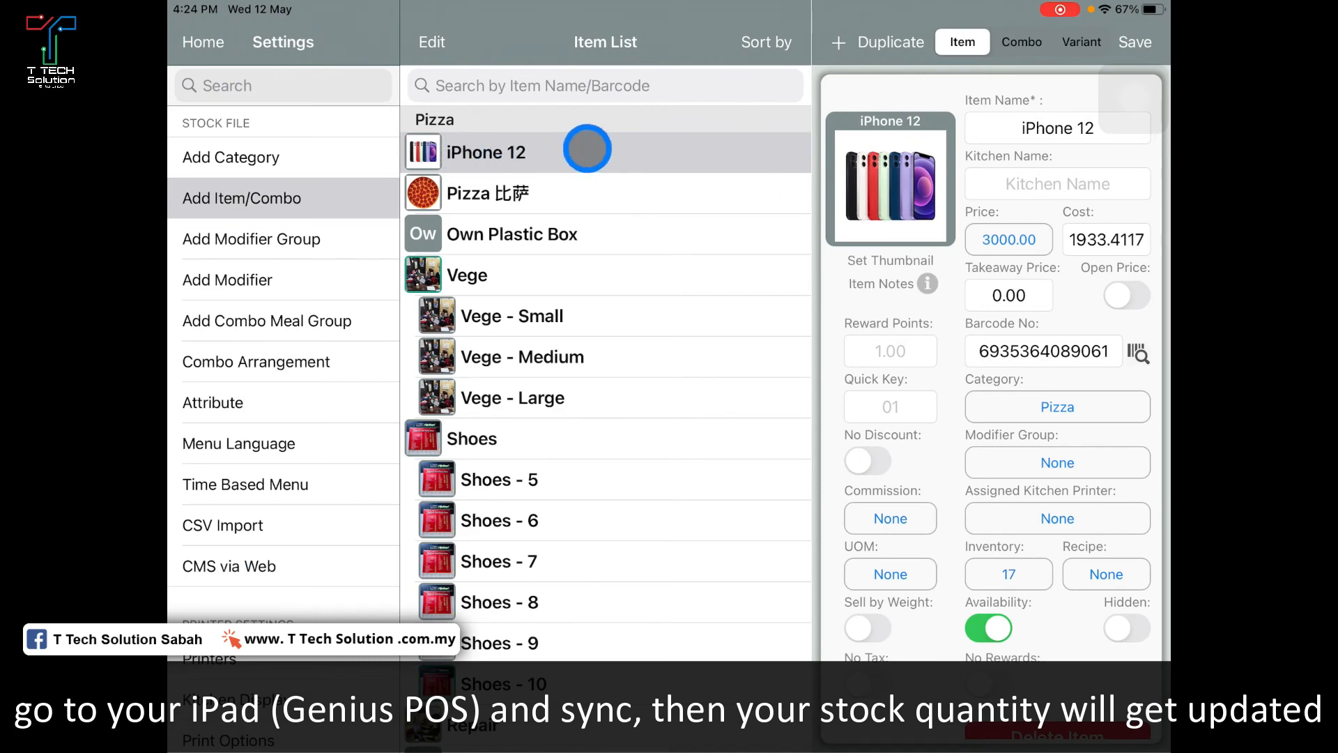
{"action": "left_click", "coordinate": [1013, 569]}
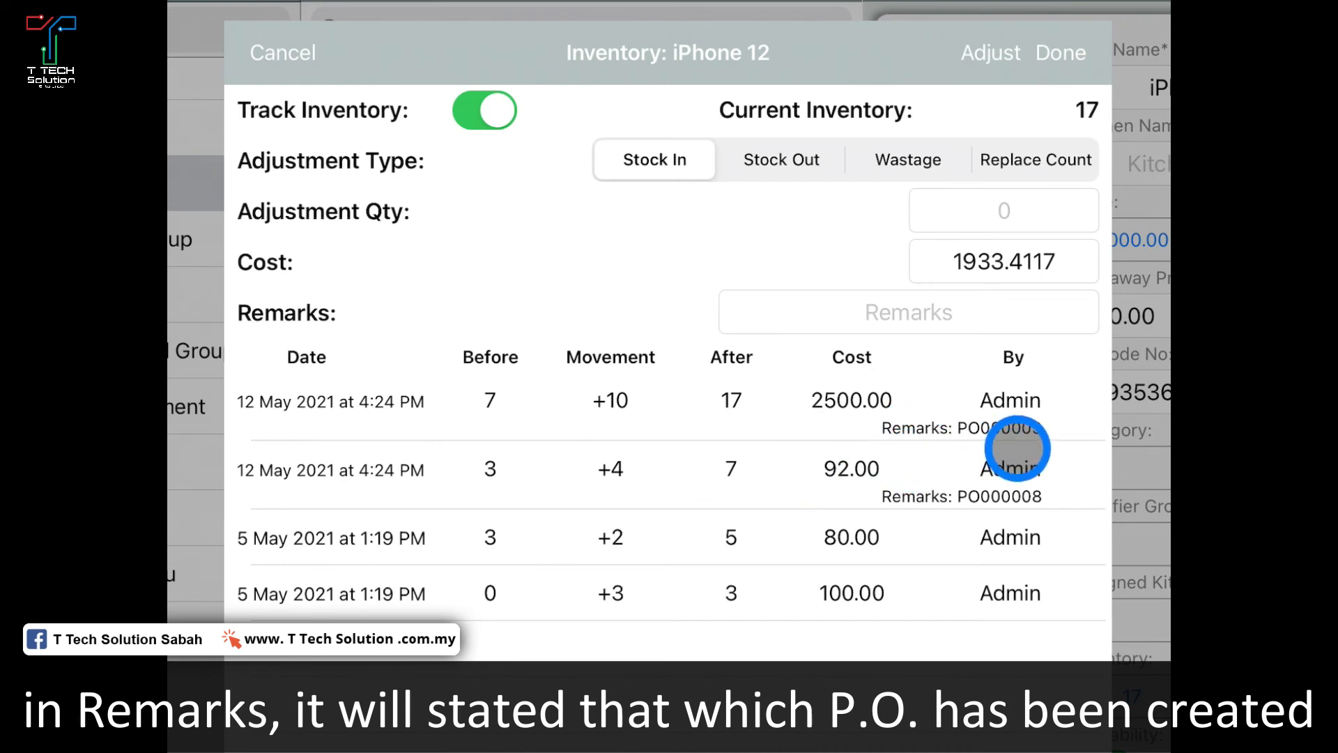
{"action": "left_click", "coordinate": [691, 390]}
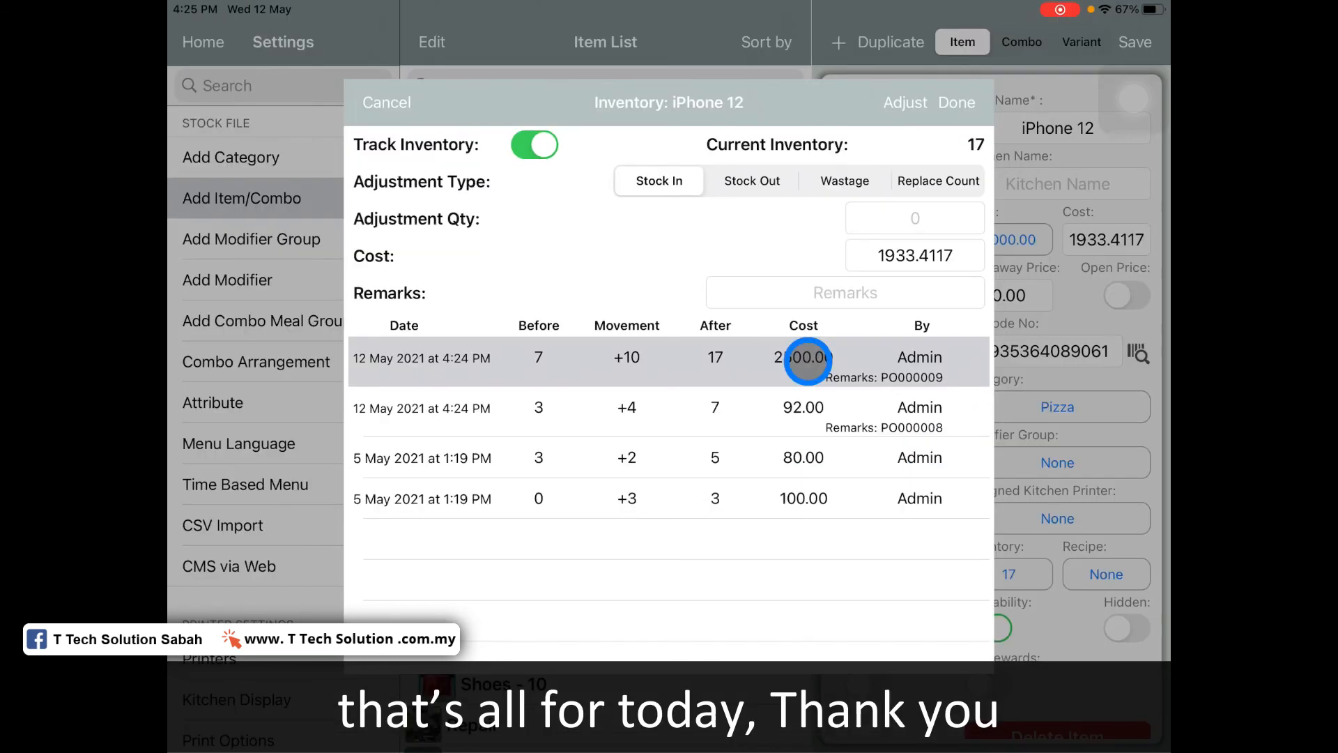